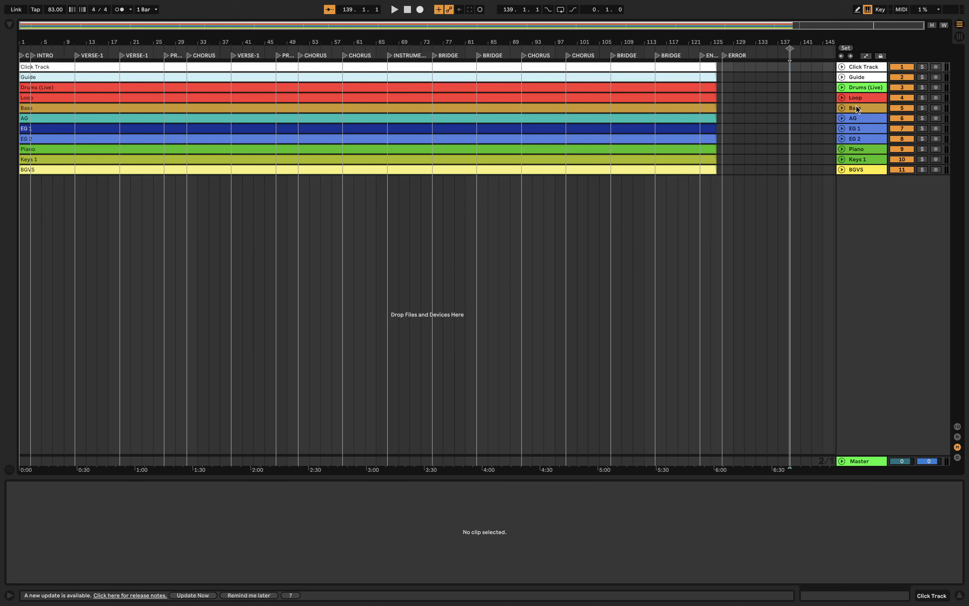
# Turn on warping for the Bass, AG, EG 1 and EG 2 clips and set their warp mode to Complex
pyautogui.click(856, 107)
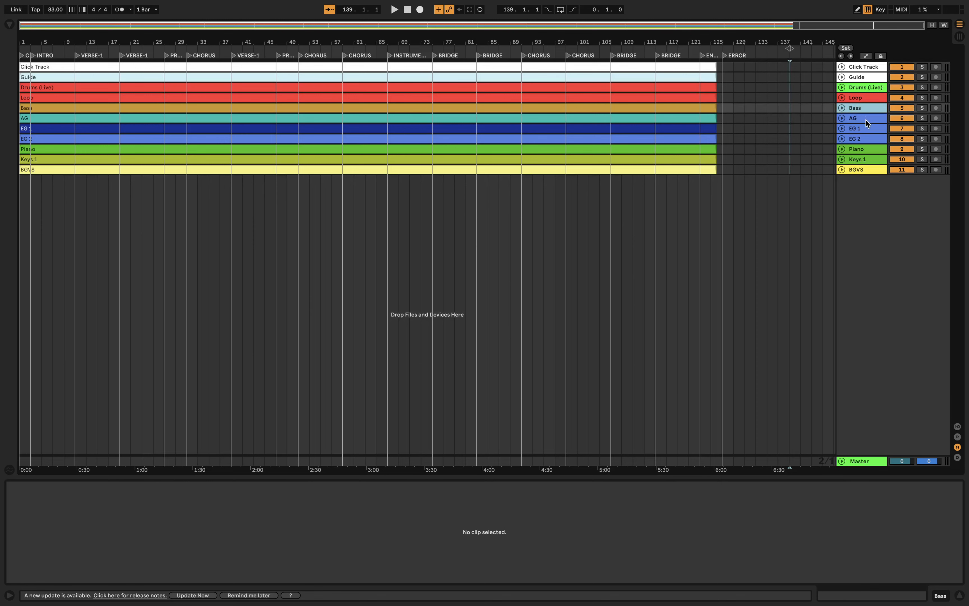
pyautogui.keyDown('shift'); pyautogui.click(859, 138); pyautogui.keyUp('shift')
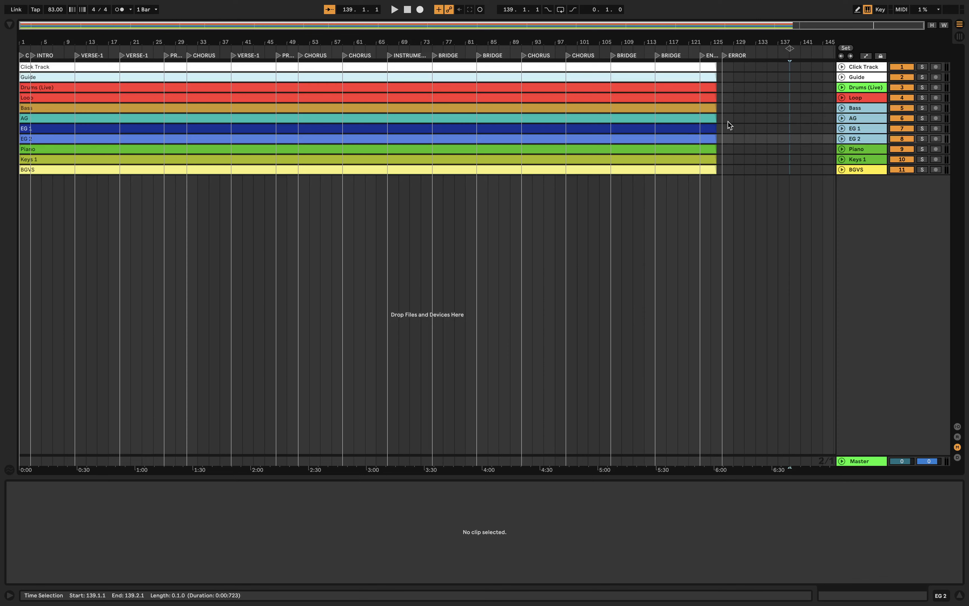
pyautogui.click(709, 107)
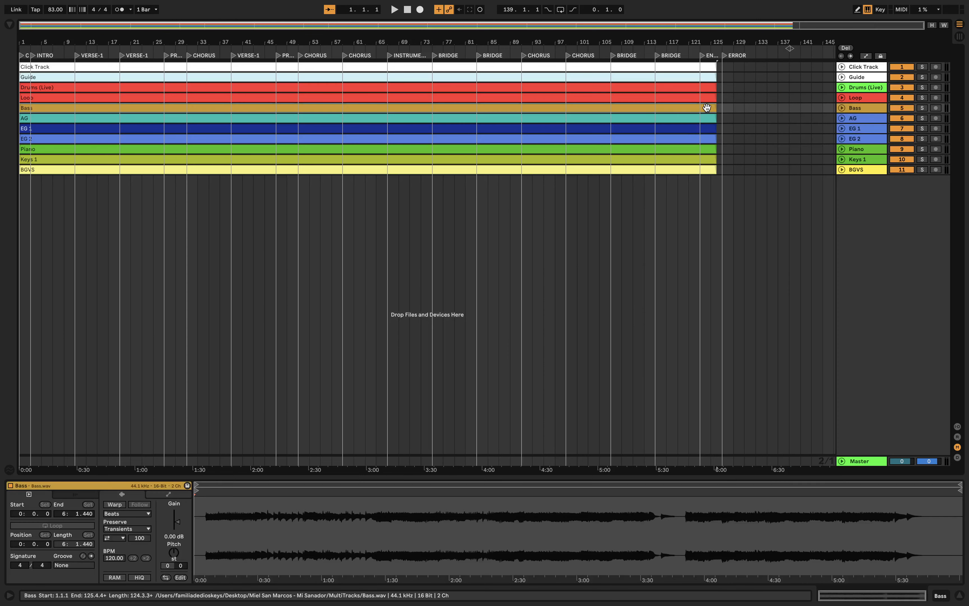
pyautogui.keyDown('shift'); pyautogui.click(674, 141); pyautogui.keyUp('shift')
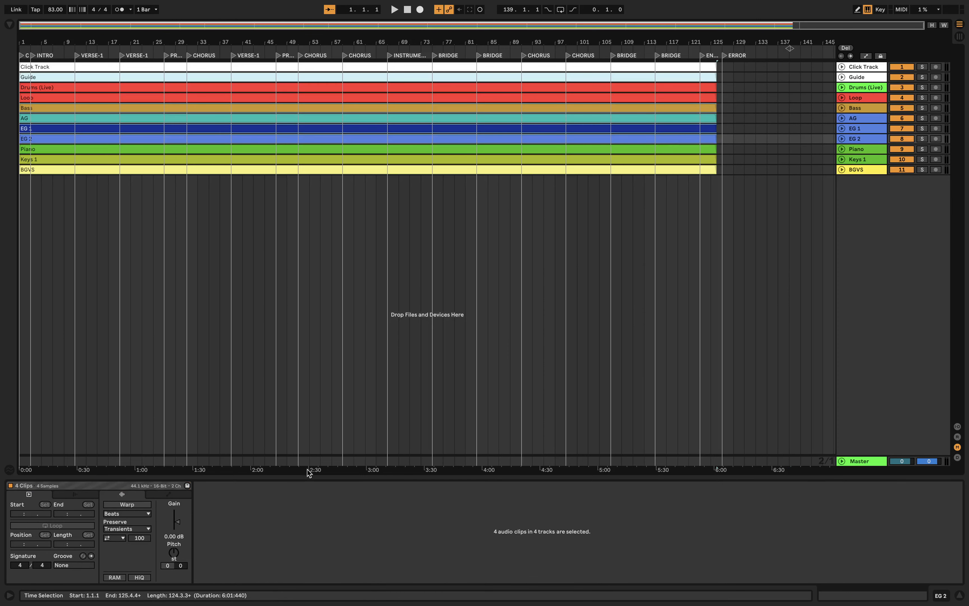
pyautogui.click(130, 506)
pyautogui.click(129, 515)
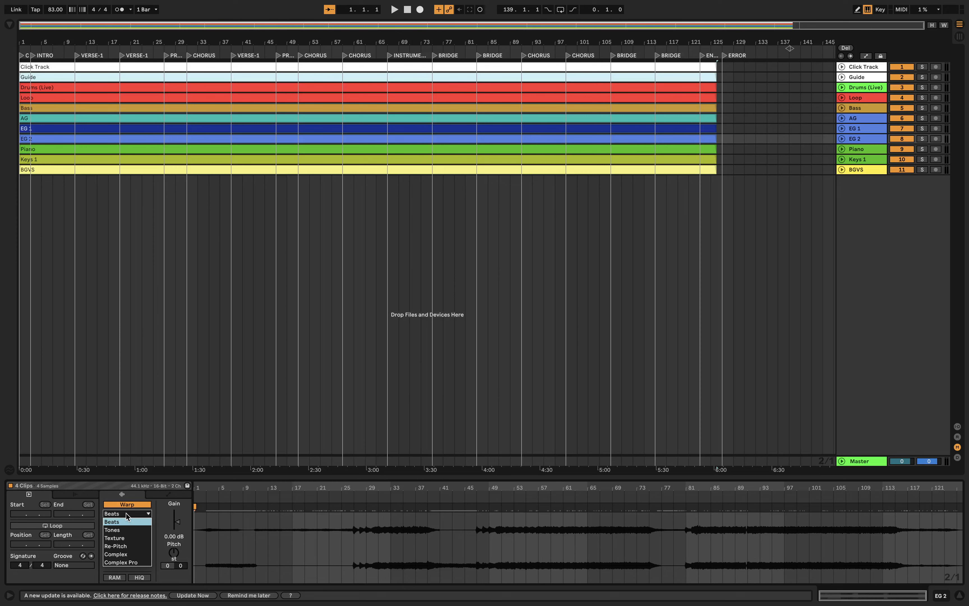
pyautogui.click(129, 551)
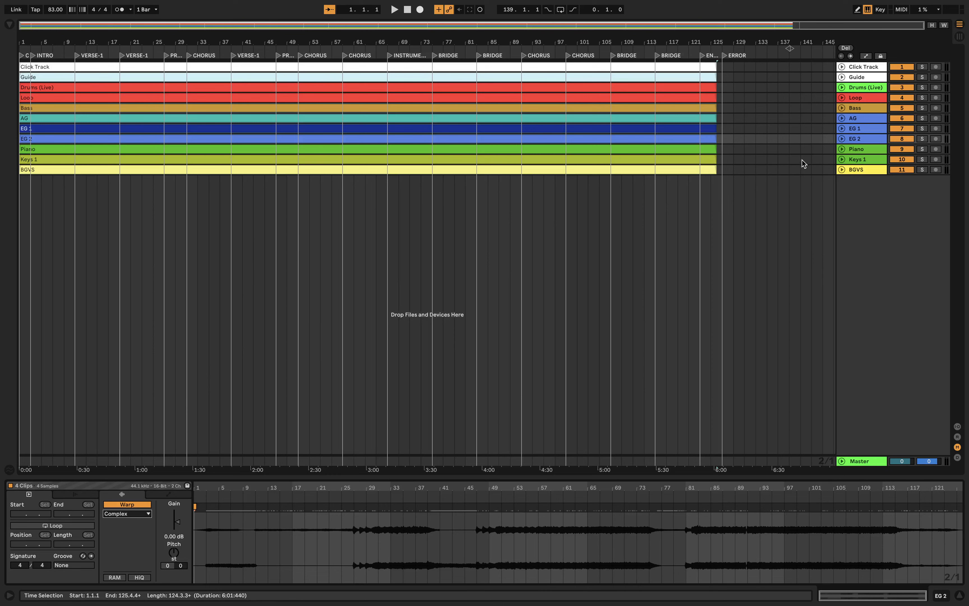
# Select the clips from Bass through Keys 1, enable Warp on all of them and set the mode to Complex
pyautogui.click(675, 109)
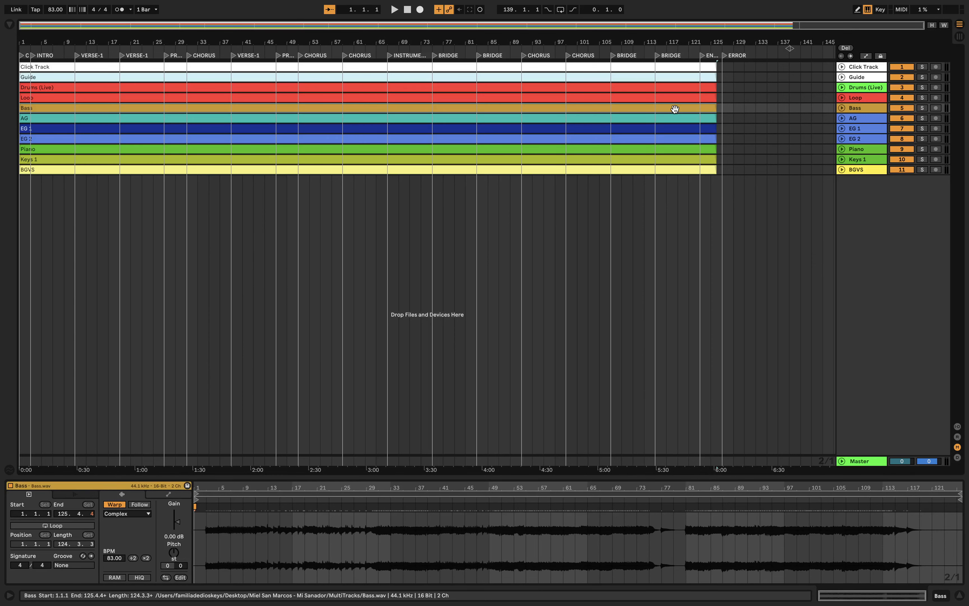
pyautogui.keyDown('shift'); pyautogui.click(673, 159); pyautogui.keyUp('shift')
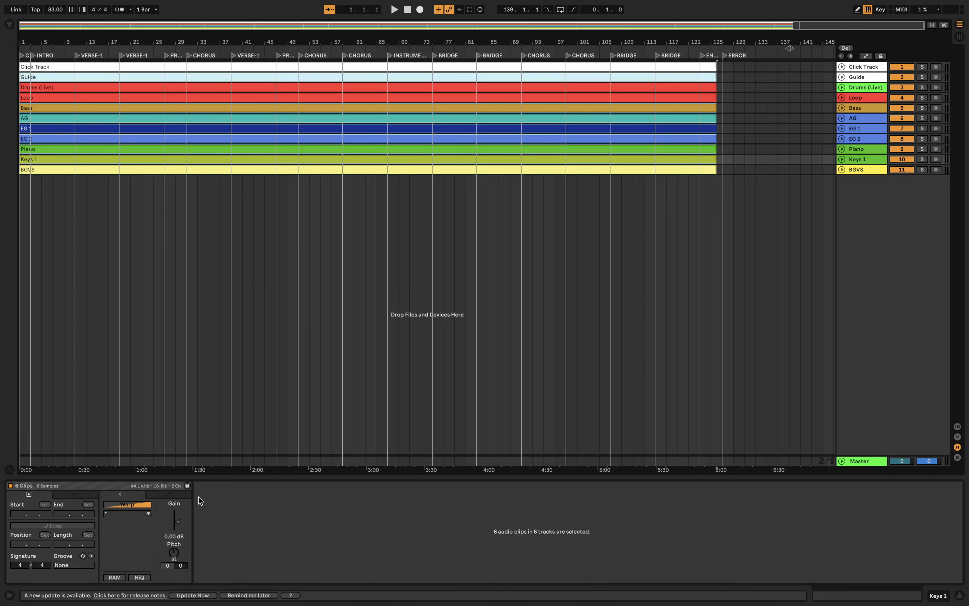
pyautogui.click(128, 504)
pyautogui.click(129, 512)
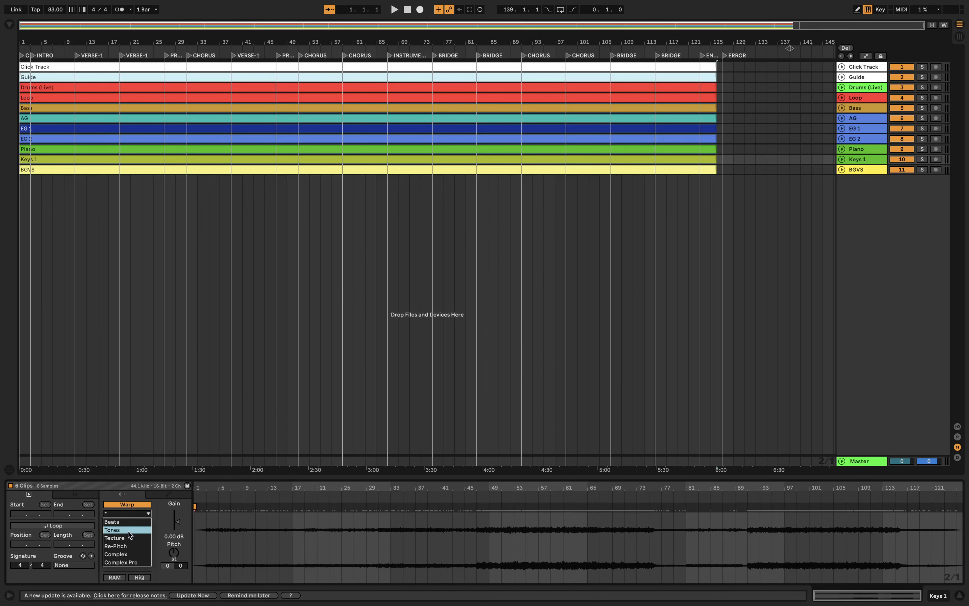
pyautogui.click(130, 550)
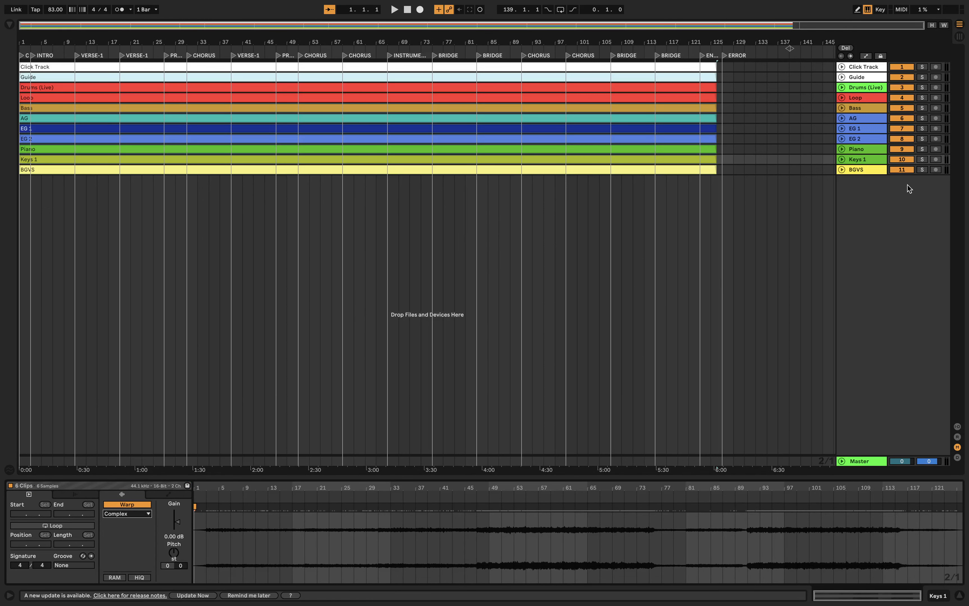
# Turn on warping for the BGVS clip and set its warp mode to Complex Pro
pyautogui.click(511, 169)
pyautogui.click(119, 504)
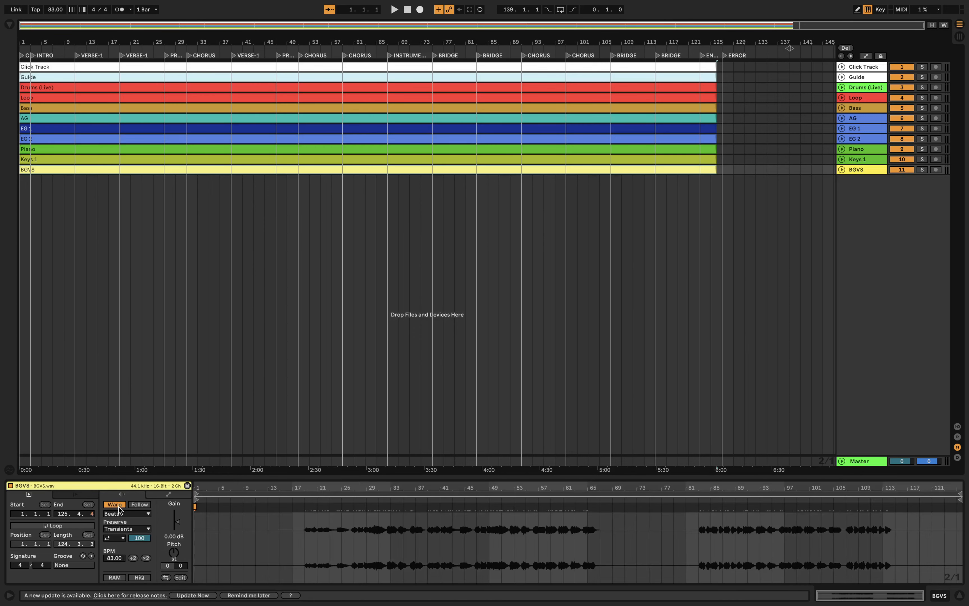
pyautogui.click(123, 513)
pyautogui.click(124, 561)
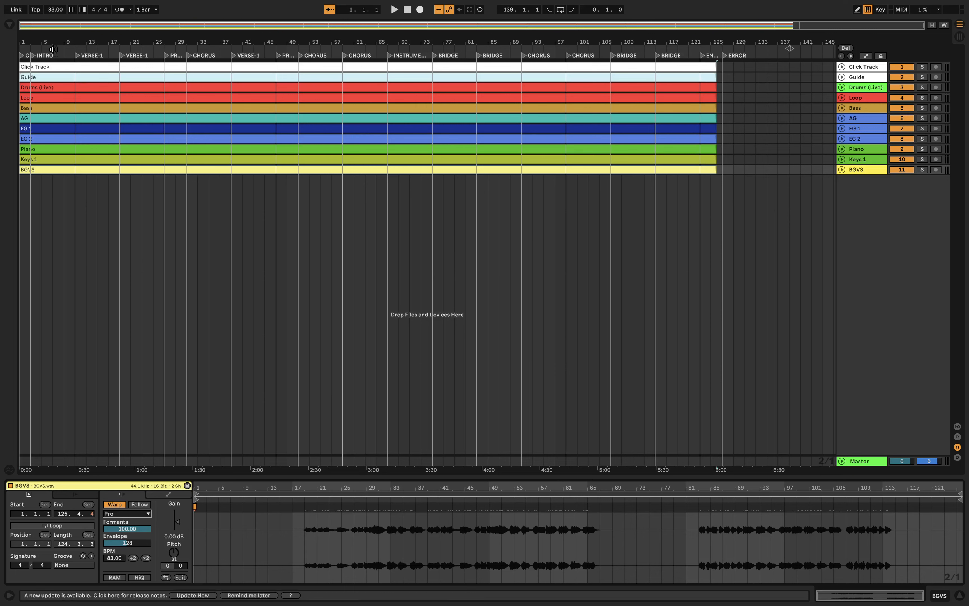
# Show the browser and expand the FREE TRACK TEMPLATE folder in Documents down to the tracks inside its template set
pyautogui.press('super+alt+b')
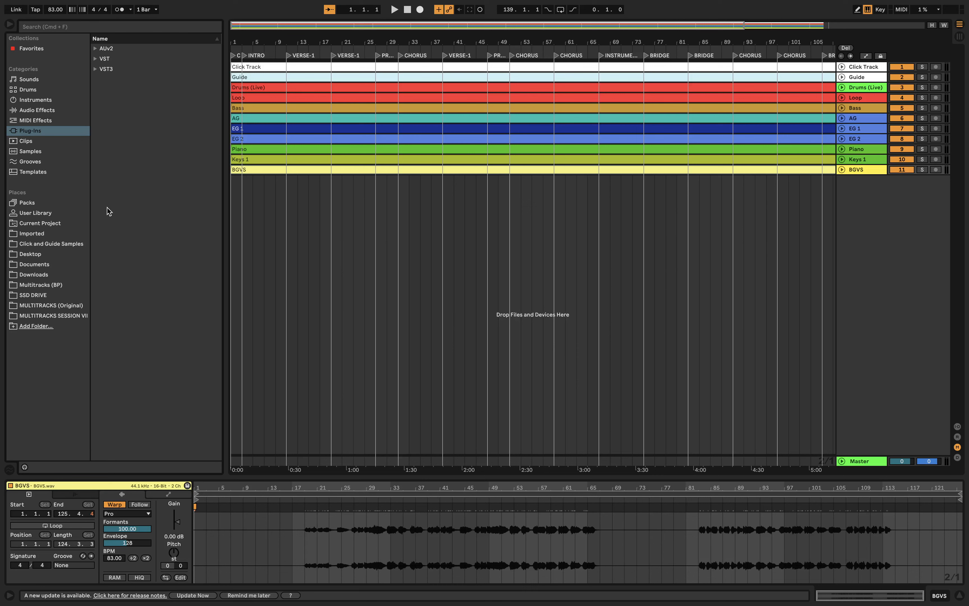
pyautogui.click(33, 205)
pyautogui.click(31, 214)
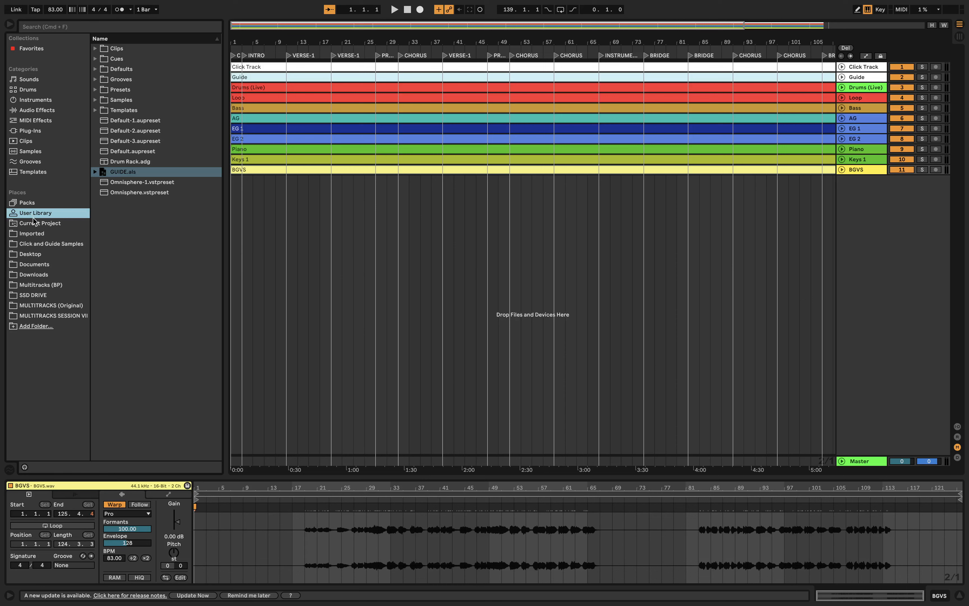
pyautogui.click(37, 262)
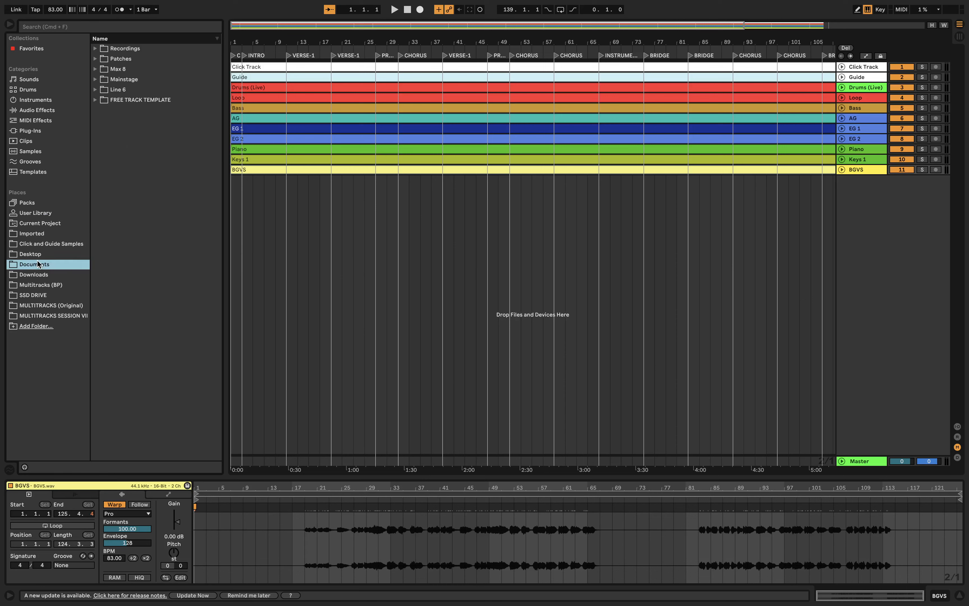
pyautogui.click(96, 101)
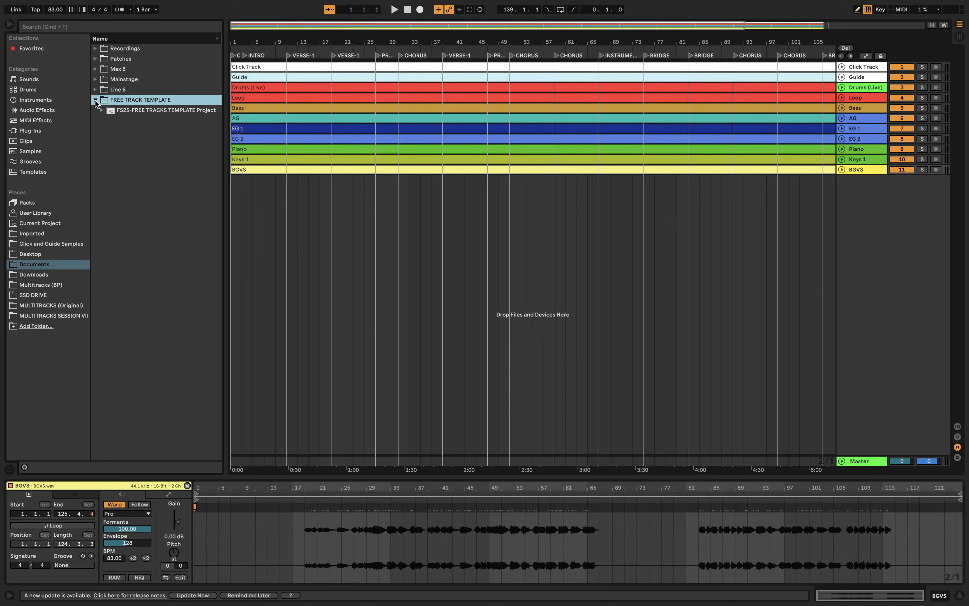
pyautogui.click(102, 110)
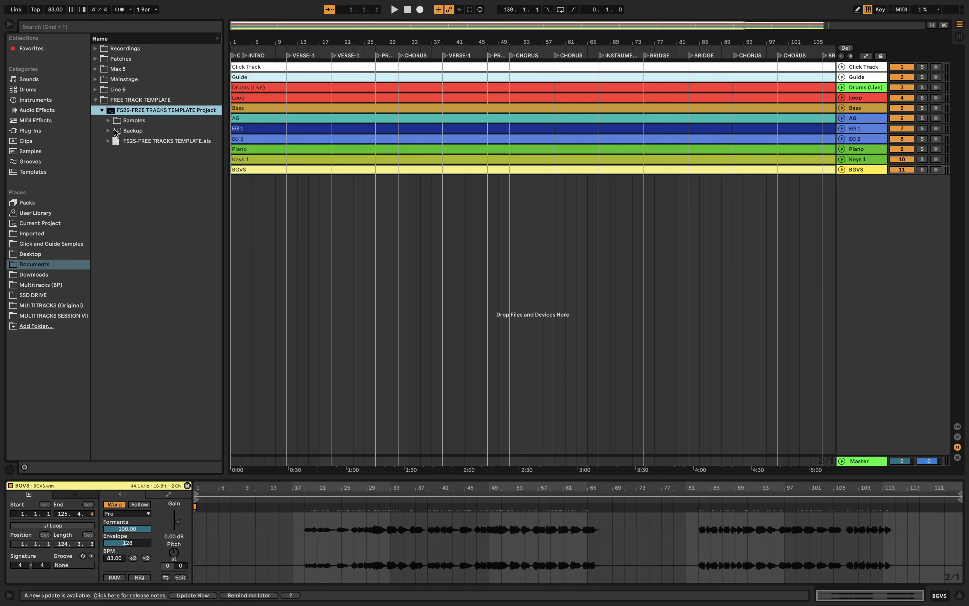
pyautogui.click(108, 141)
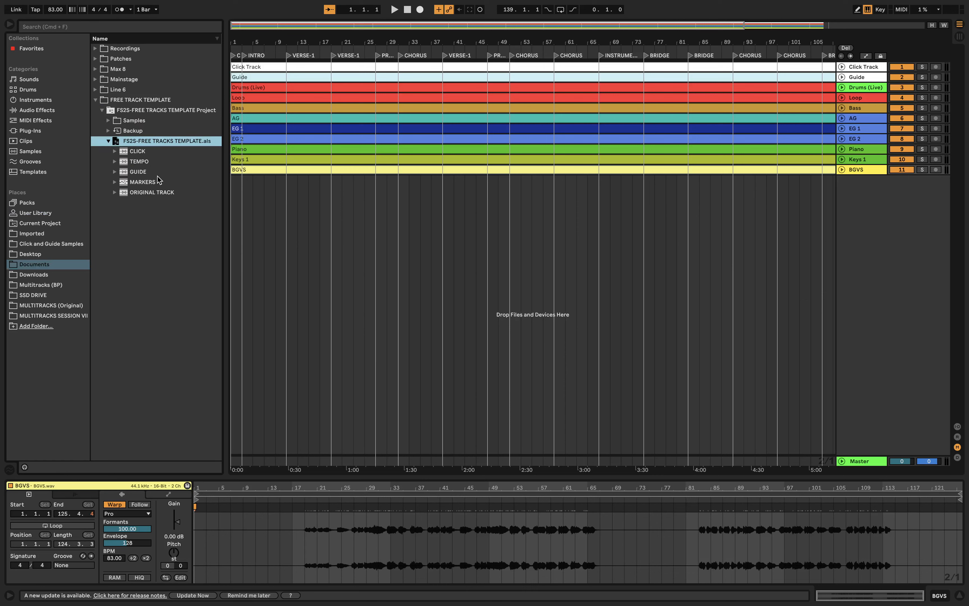
# Add the template's ENTER TEMPO IN SEGMENT BPM clip as a new track below BGVS, spanning the whole song to bar 126
pyautogui.click(115, 162)
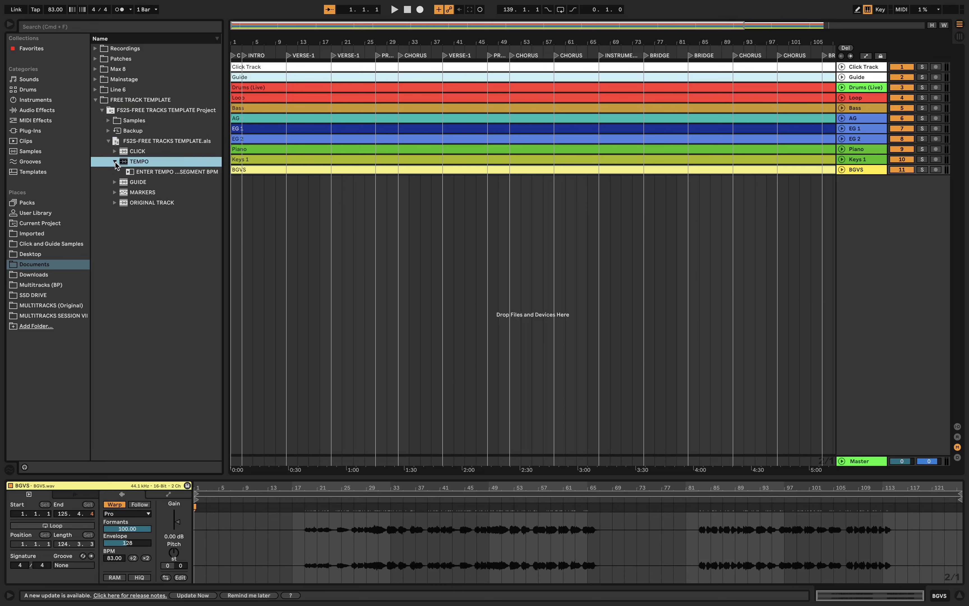
pyautogui.click(137, 173)
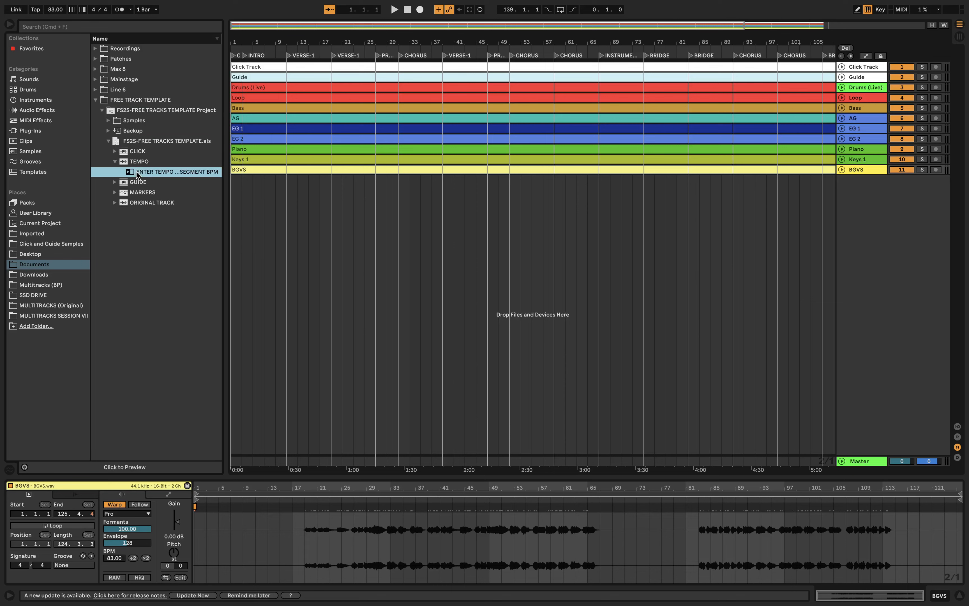
pyautogui.moveTo(136, 173); pyautogui.dragTo(664, 196)
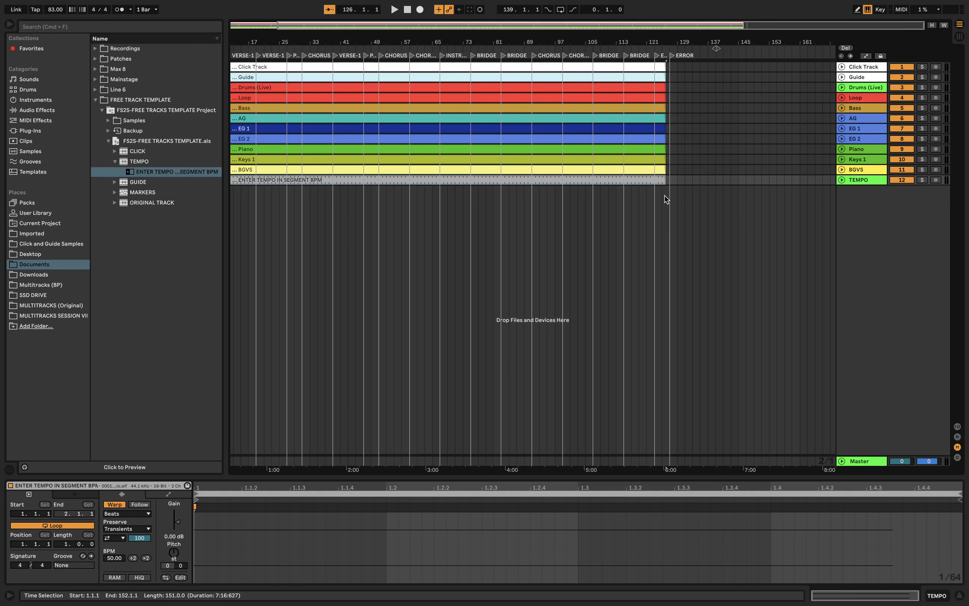
pyautogui.hscroll(-3, 472, 199)
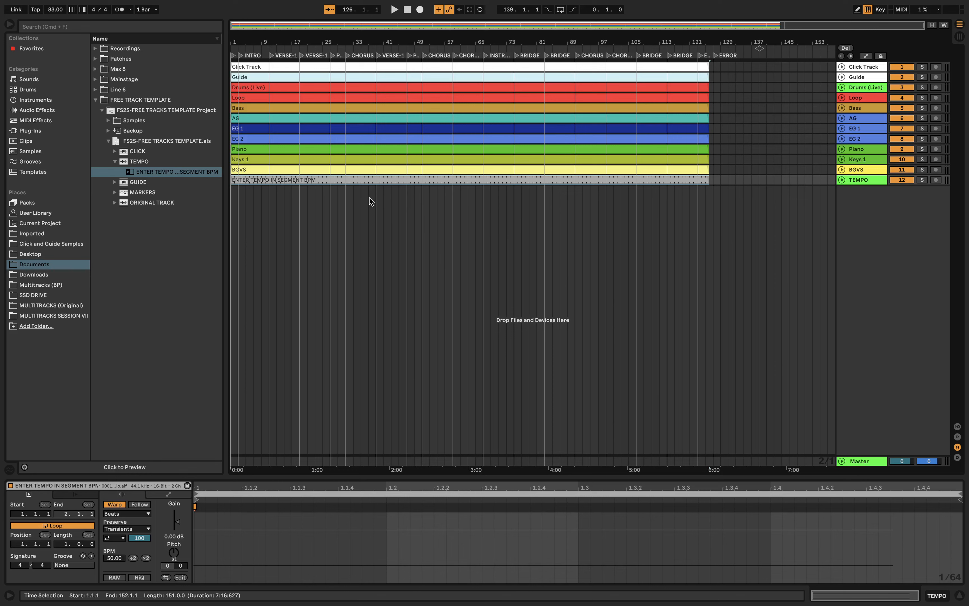
# Add the template's MARKERS track below TEMPO and create an empty MIDI clip on it from bar 1 to bar 126
pyautogui.click(115, 162)
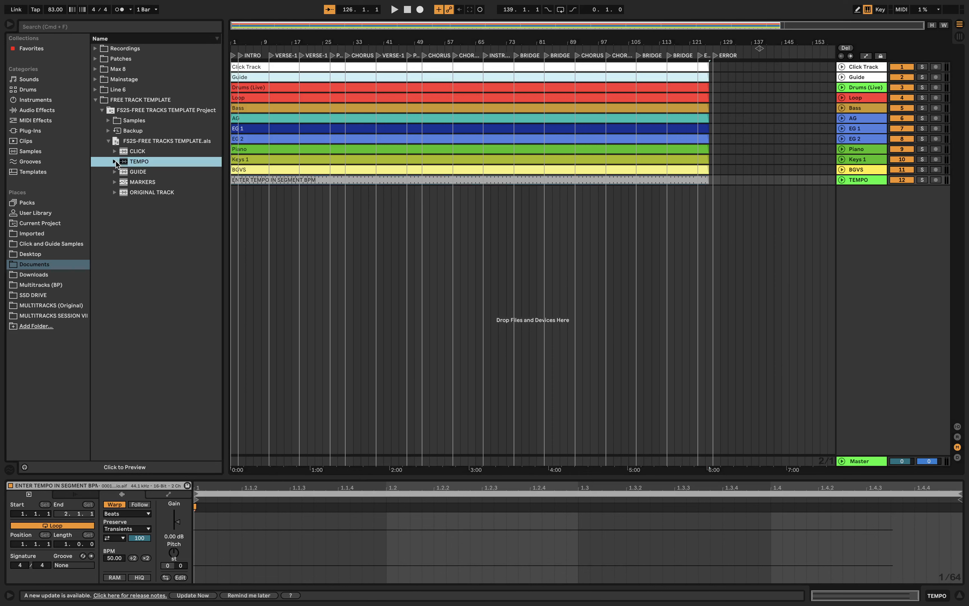
pyautogui.click(116, 183)
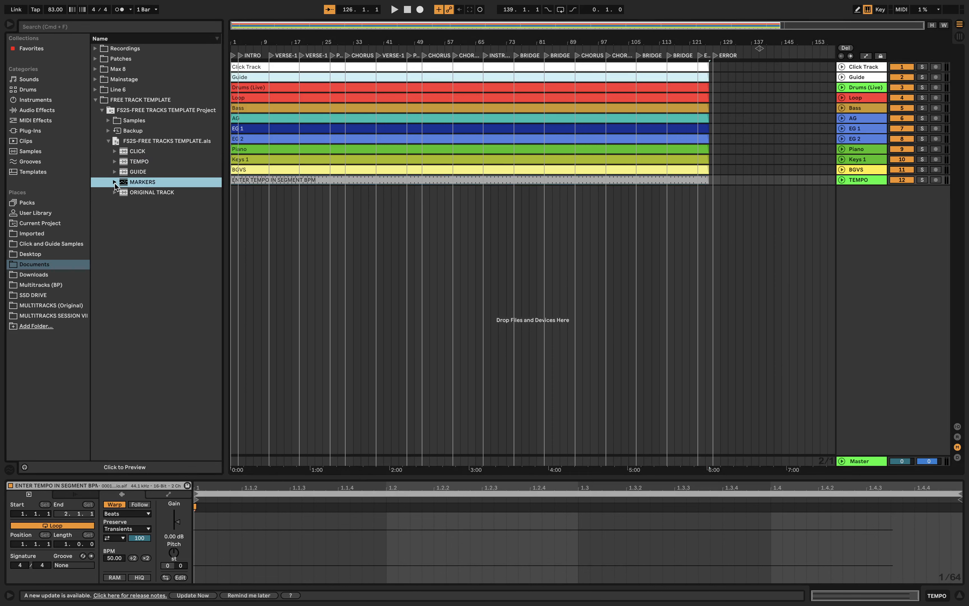
pyautogui.moveTo(120, 185); pyautogui.dragTo(255, 200)
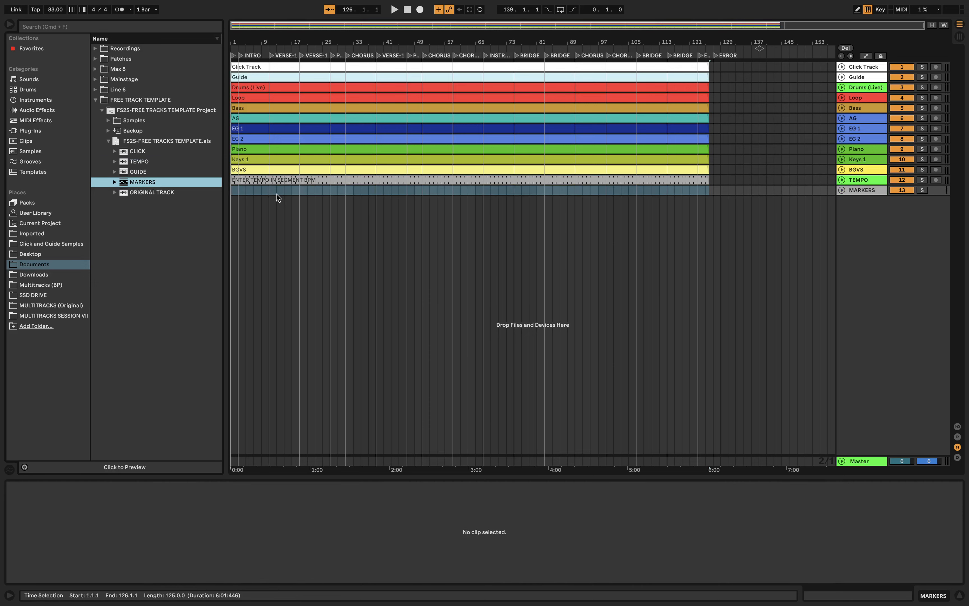
pyautogui.click(340, 192)
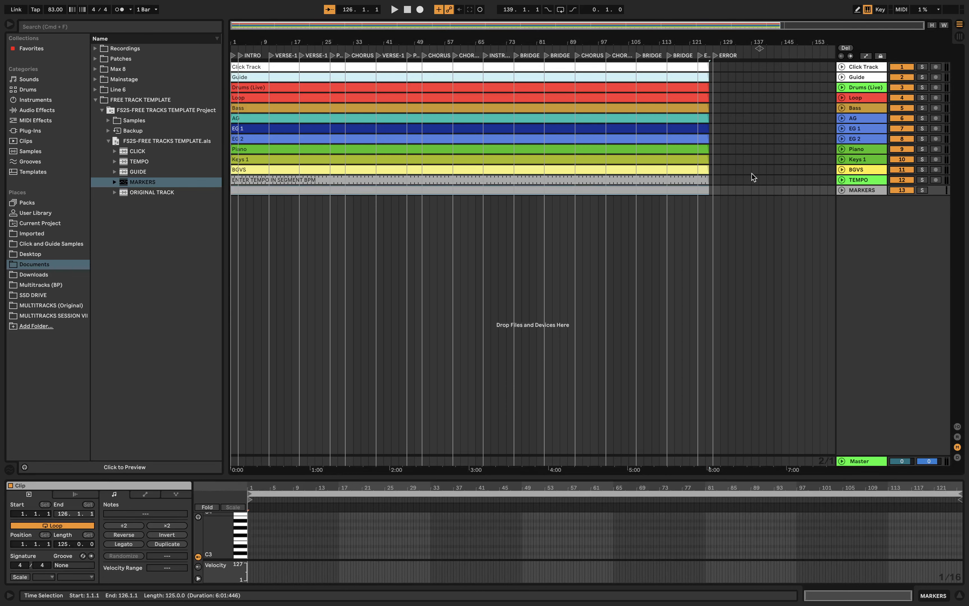
# Colour the TEMPO and MARKERS tracks black and assign the track colour to their clips
pyautogui.click(860, 179)
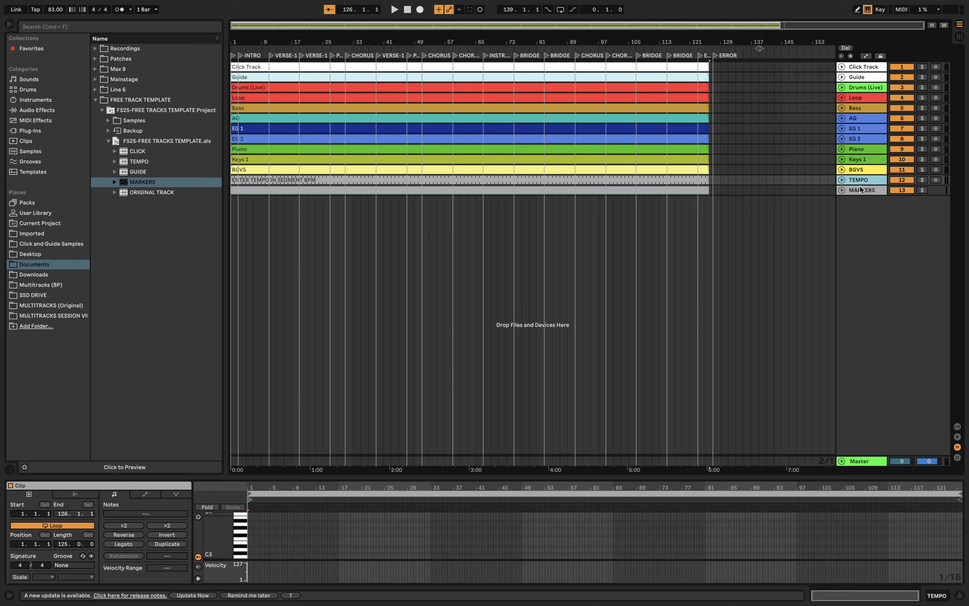
pyautogui.keyDown('shift'); pyautogui.click(860, 187); pyautogui.keyUp('shift')
pyautogui.rightClick(860, 187)
pyautogui.click(853, 379)
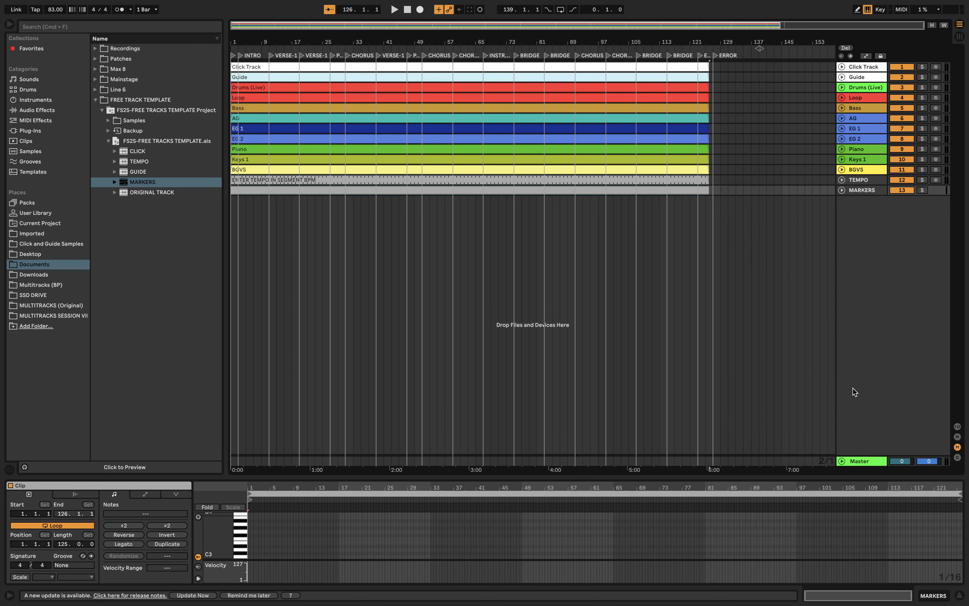
pyautogui.rightClick(855, 187)
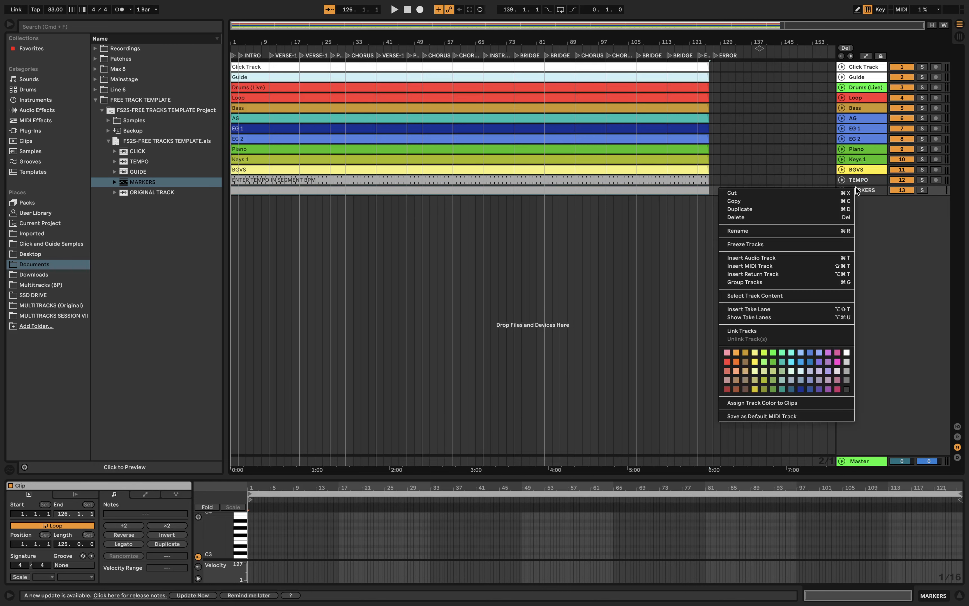
pyautogui.click(807, 401)
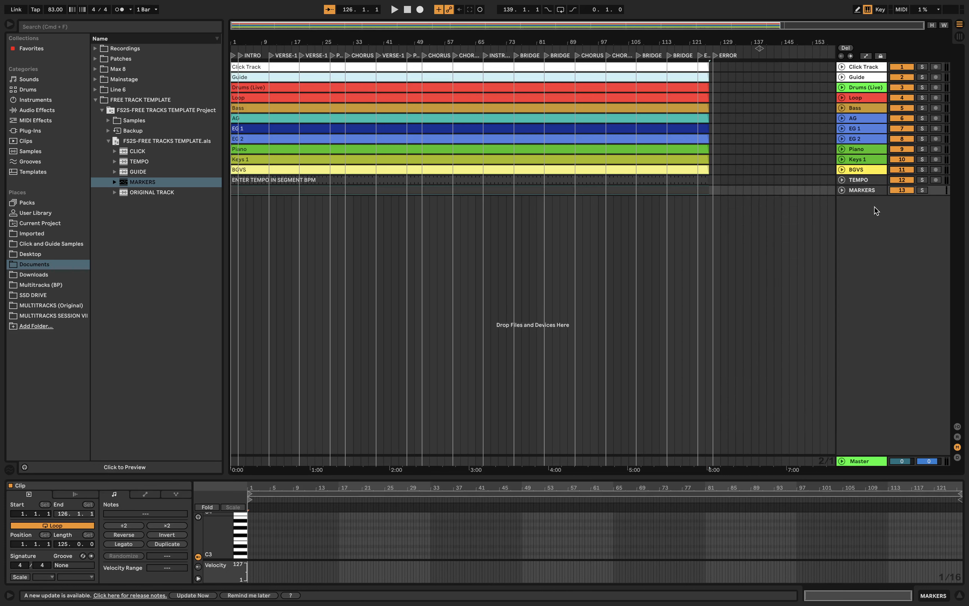
# Move the TEMPO and MARKERS tracks above Click Track, with MARKERS first and TEMPO second
pyautogui.keyDown('shift'); pyautogui.click(865, 181); pyautogui.keyUp('shift')
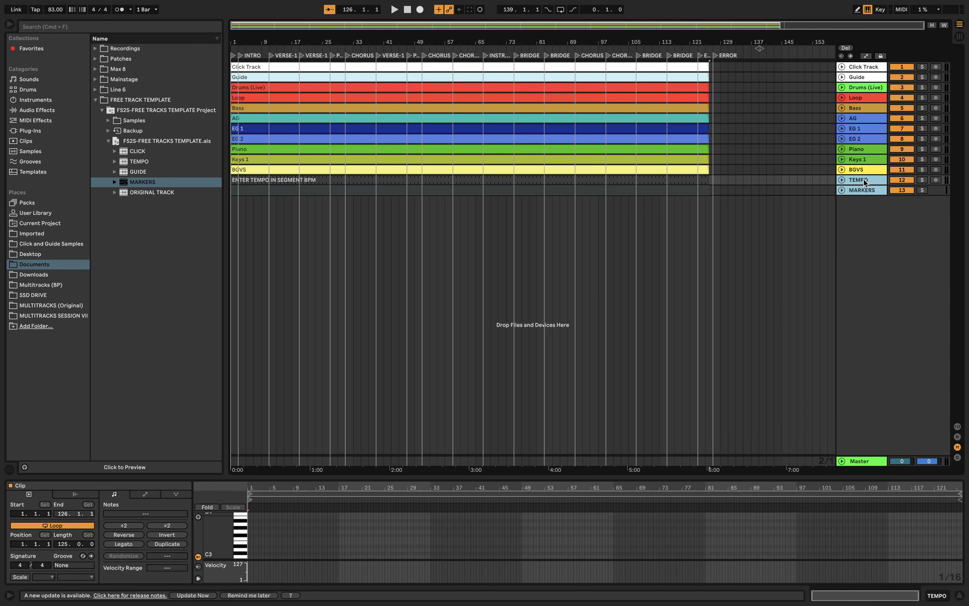
pyautogui.moveTo(865, 182); pyautogui.dragTo(863, 69)
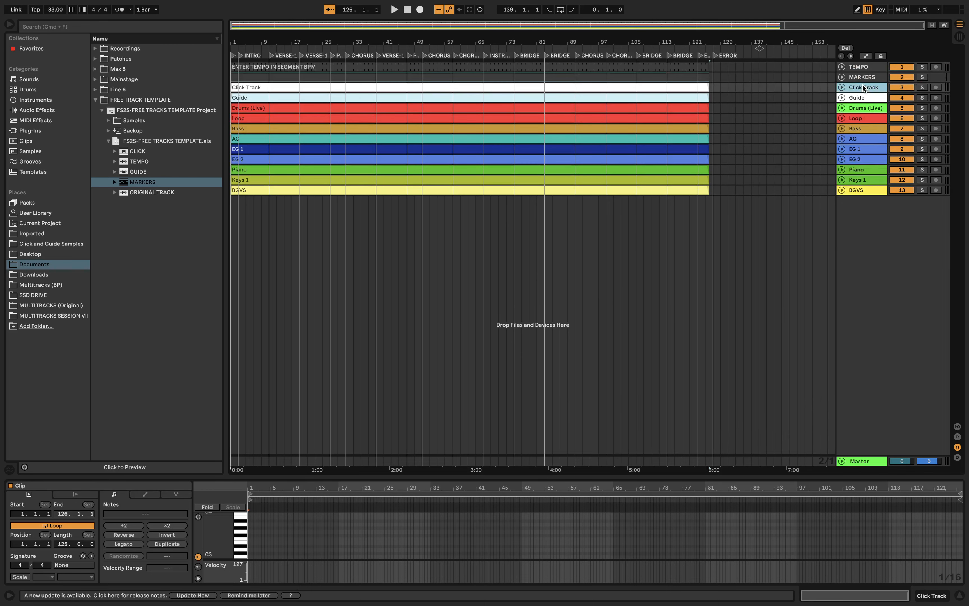
pyautogui.click(863, 77)
pyautogui.moveTo(862, 77); pyautogui.dragTo(862, 66)
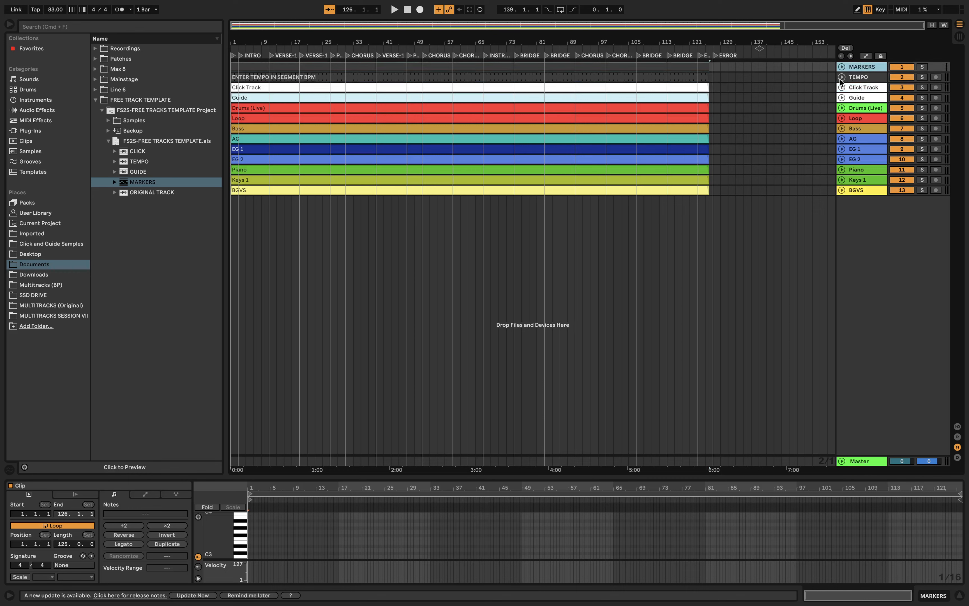
# Hide the browser and select the ENTER TEMPO IN SEGMENT BPM clip on the TEMPO track
pyautogui.click(10, 24)
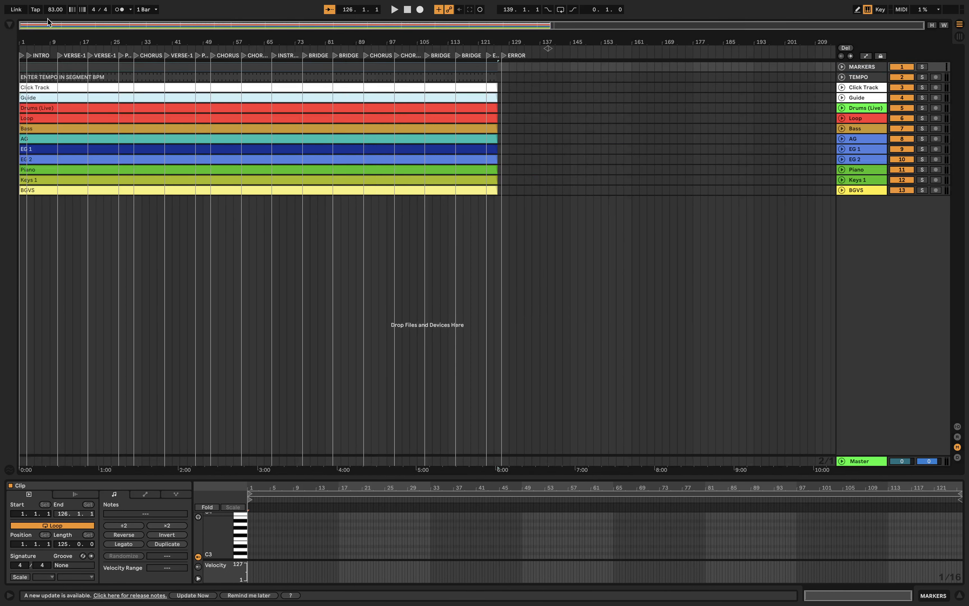
pyautogui.click(72, 77)
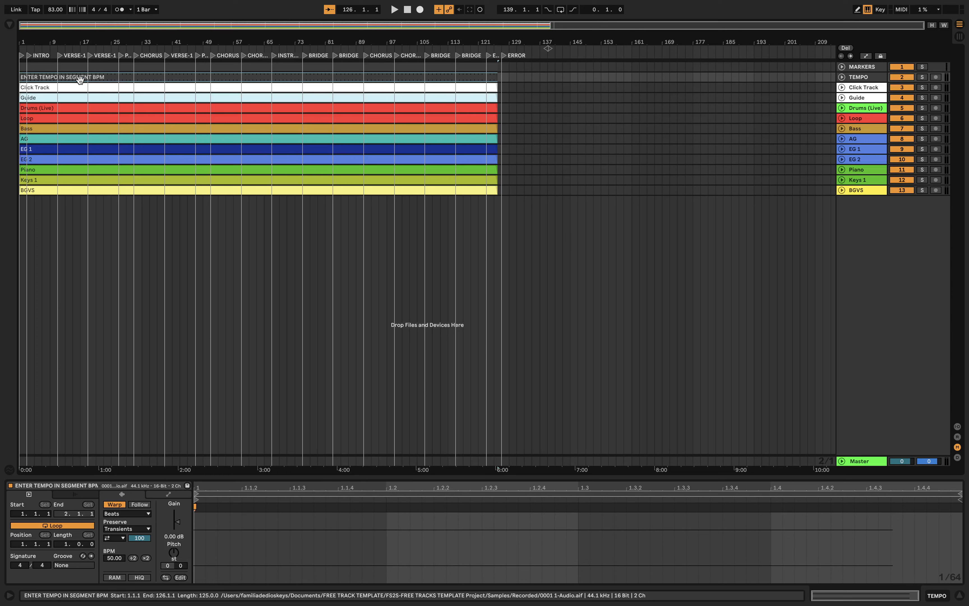
# Rename the selected clip on the TEMPO track as TEMPO - 83BPM
pyautogui.press('super+r')
pyautogui.write('TEMPO - 83')
pyautogui.press('Return')
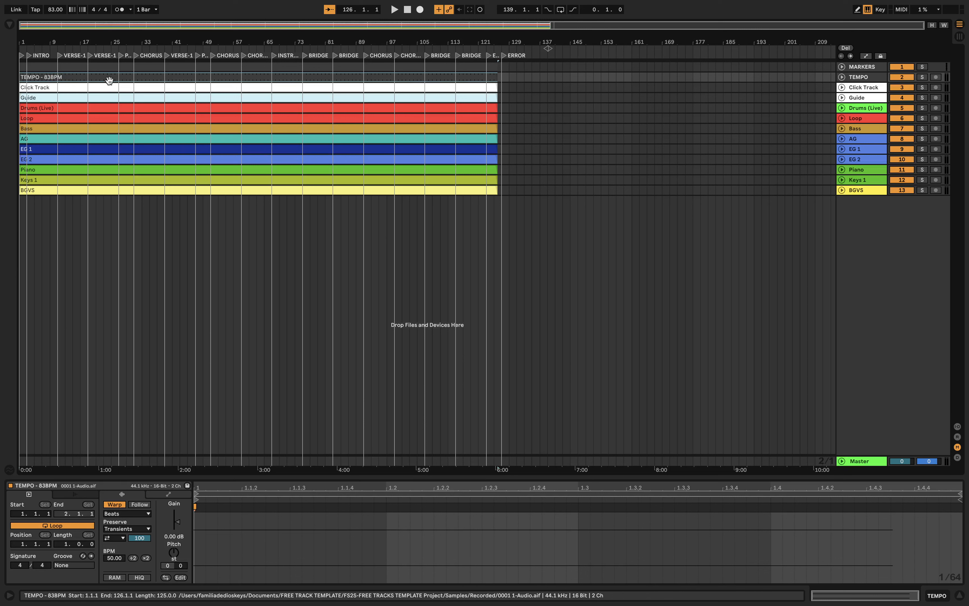
# Set the TEMPO clip's segment BPM to 83 and make the clip the tempo leader
pyautogui.click(112, 559)
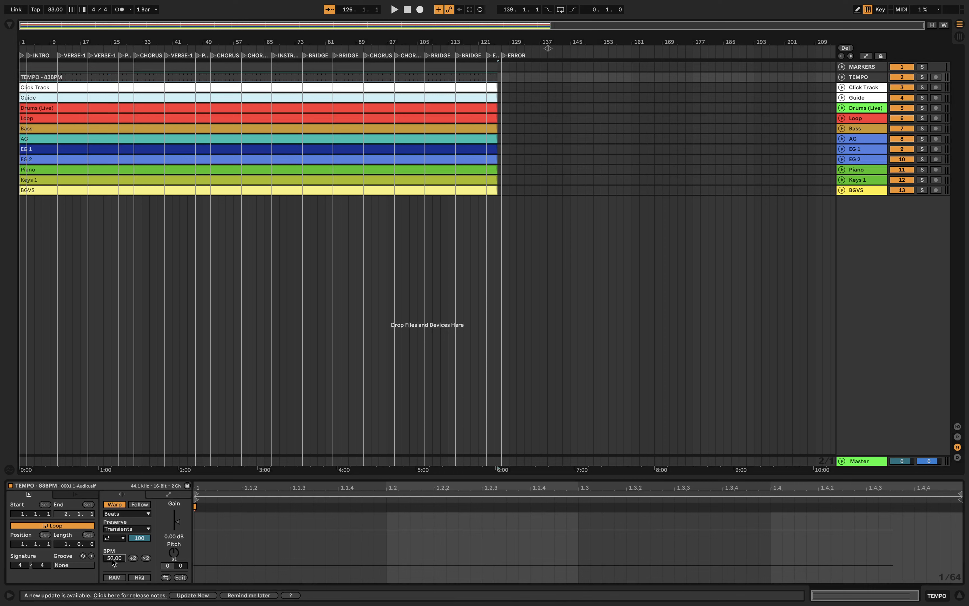
pyautogui.write('83')
pyautogui.press('Return')
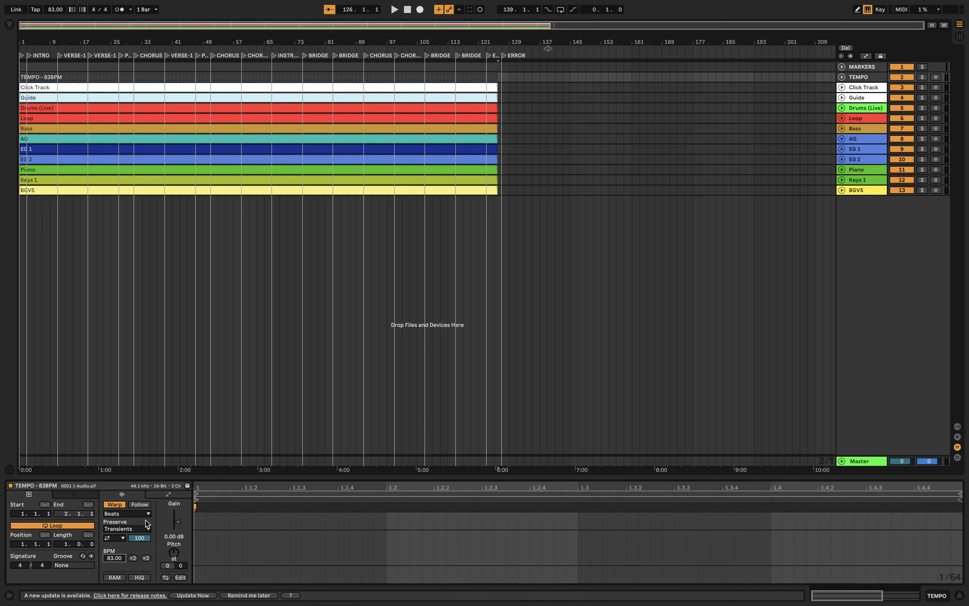
pyautogui.click(137, 504)
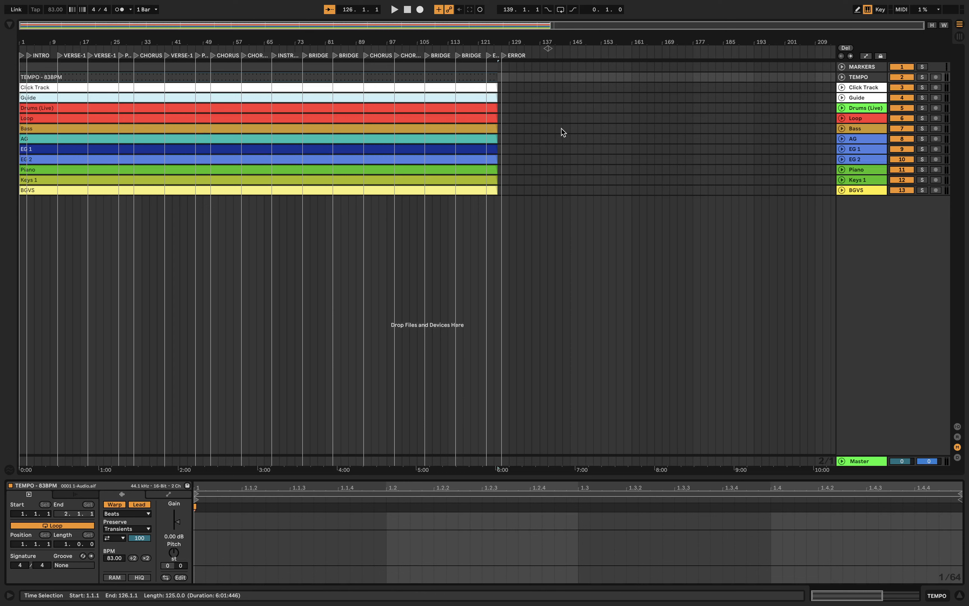
# Unfold the MARKERS track and name its empty MIDI clip COUNT OFF
pyautogui.click(865, 68)
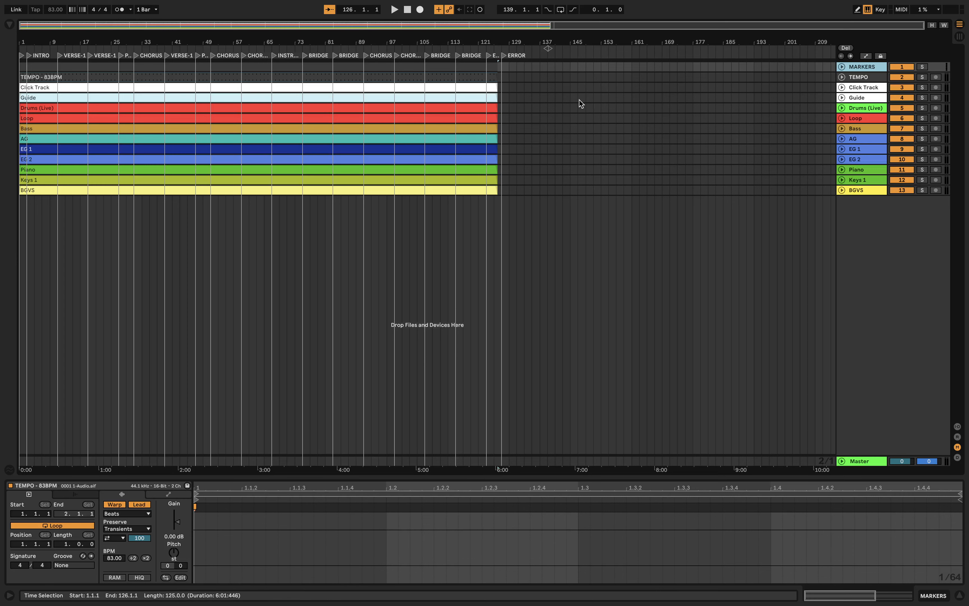
pyautogui.scroll(5, 383, 97)
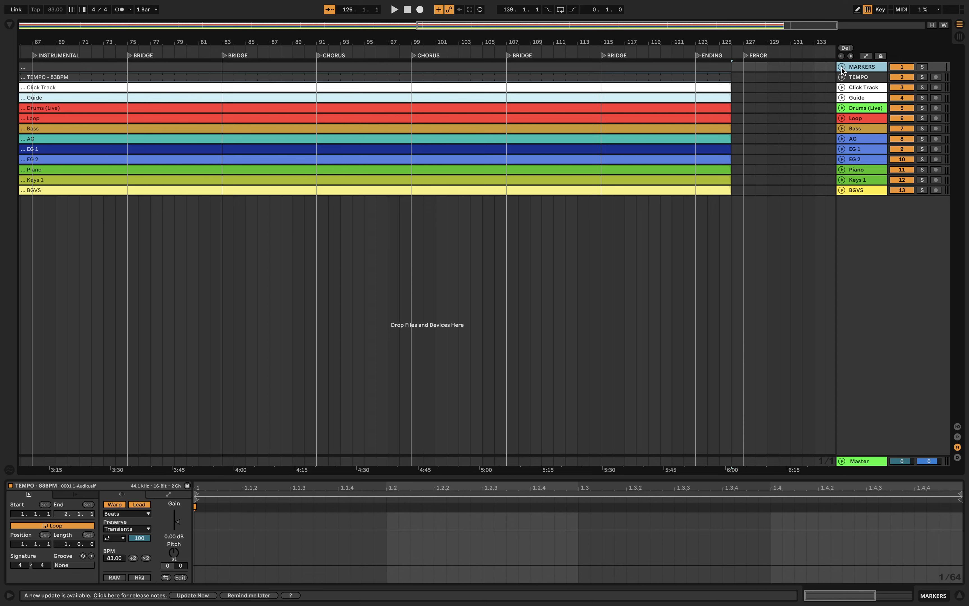
pyautogui.click(843, 67)
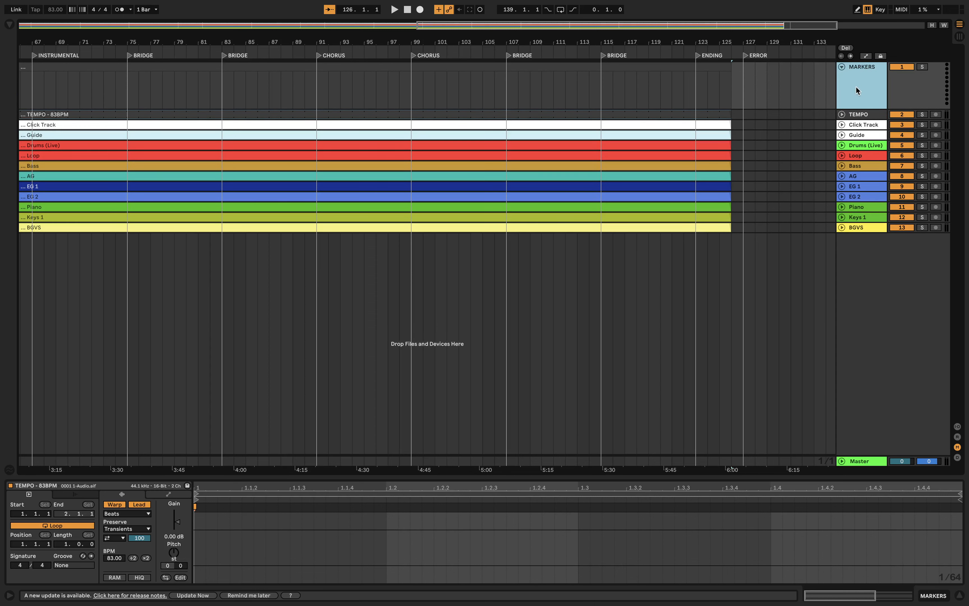
pyautogui.scroll(-5, 386, 94)
pyautogui.hscroll(-8, 385, 93)
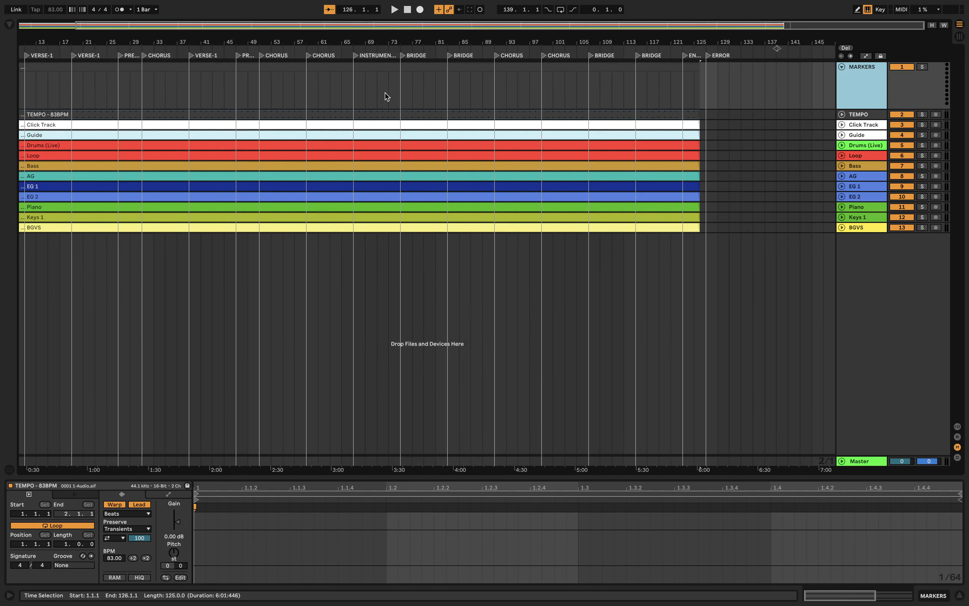
pyautogui.scroll(12, 61, 90)
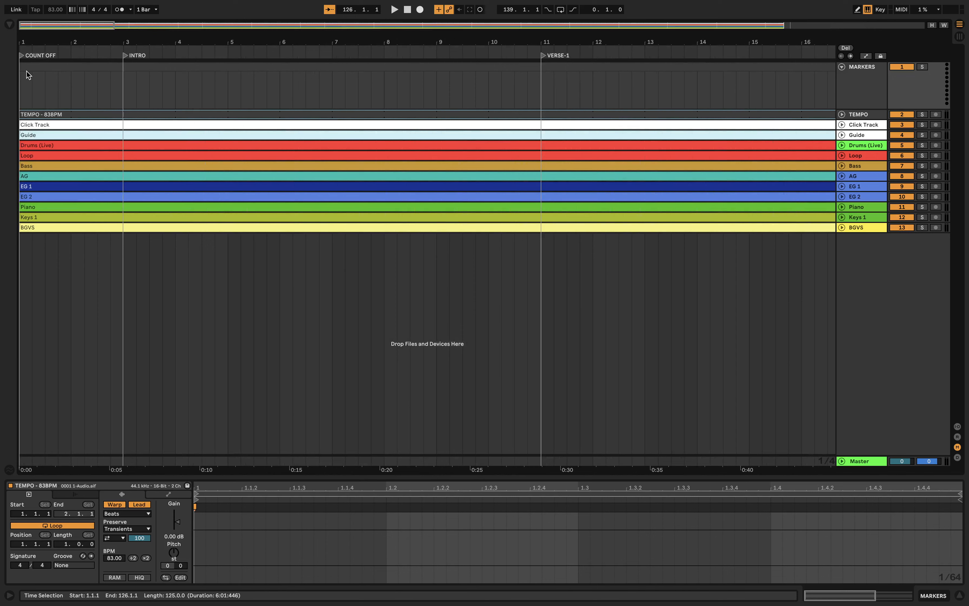
pyautogui.hotkey('ctrl', 'shift', 'm')
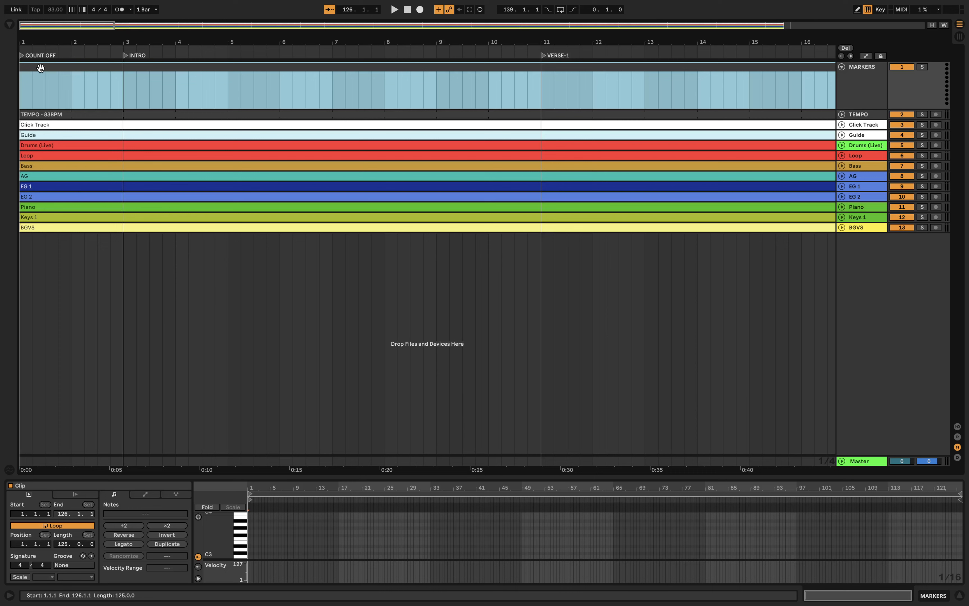
pyautogui.press('super+r')
pyautogui.write('FF')
pyautogui.press('Return')
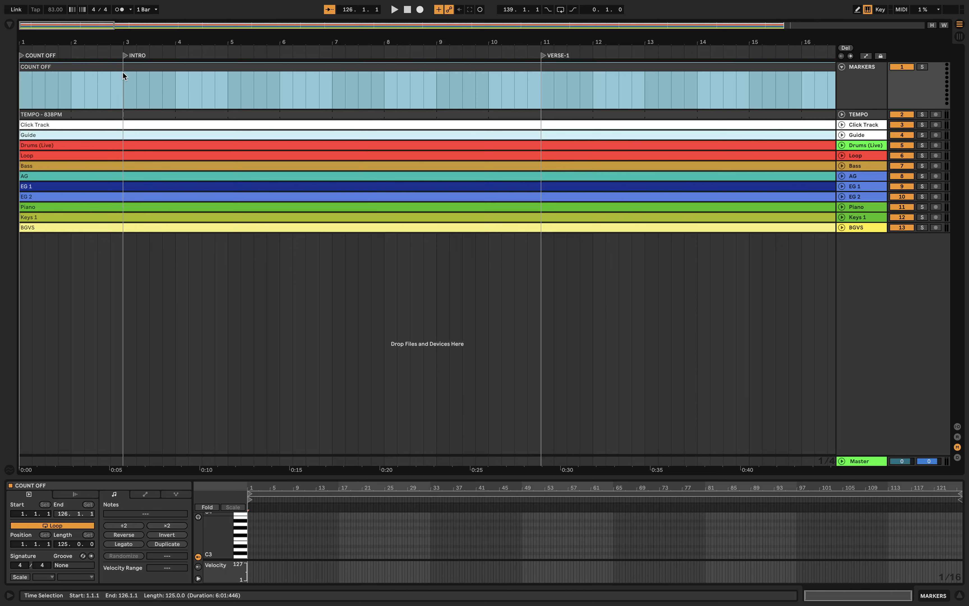
# Split the MARKERS clip at the INTRO locator on bar 3 and name the new clip INTRO
pyautogui.click(123, 82)
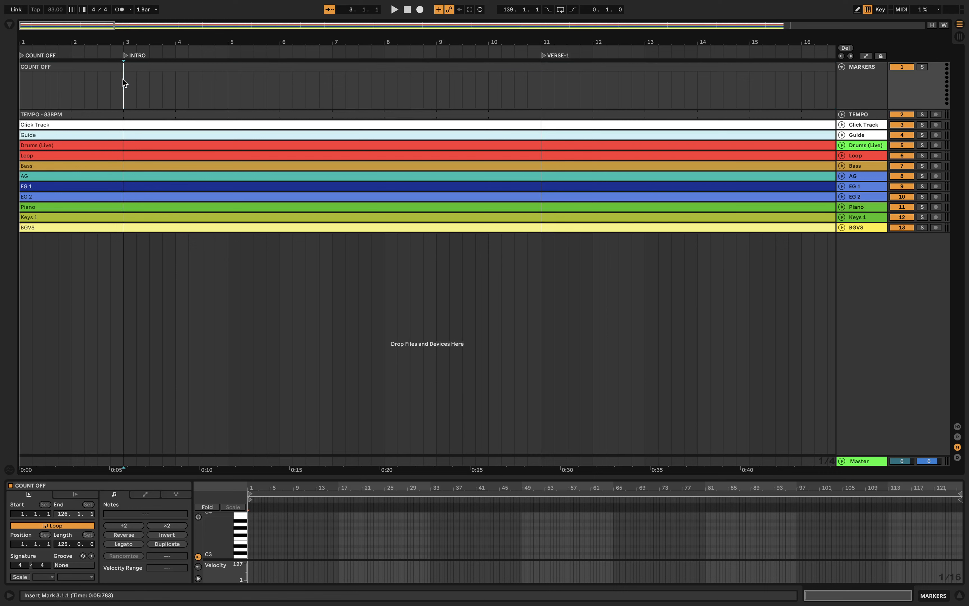
pyautogui.hotkey('ctrl', 'v')
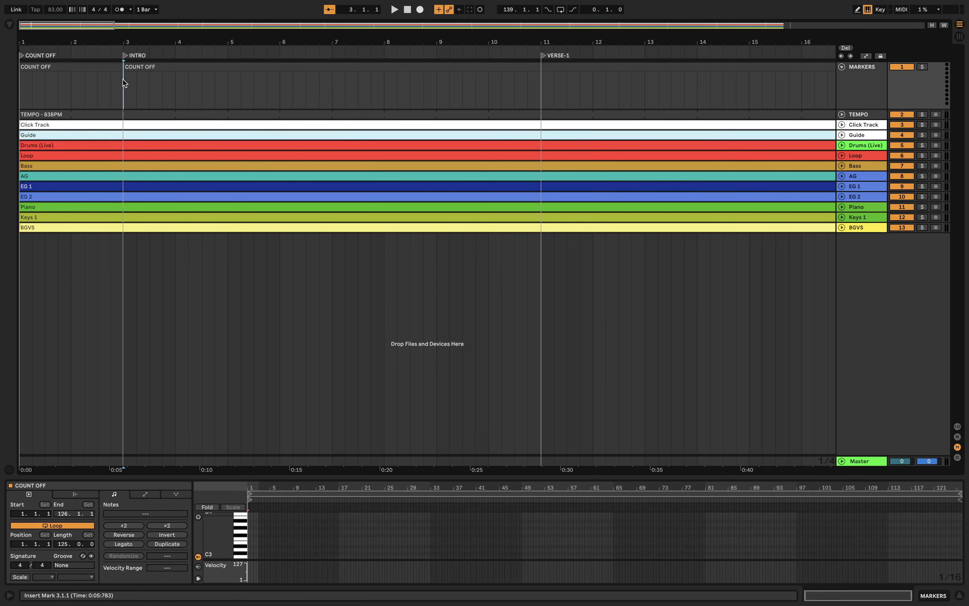
pyautogui.press('Right')
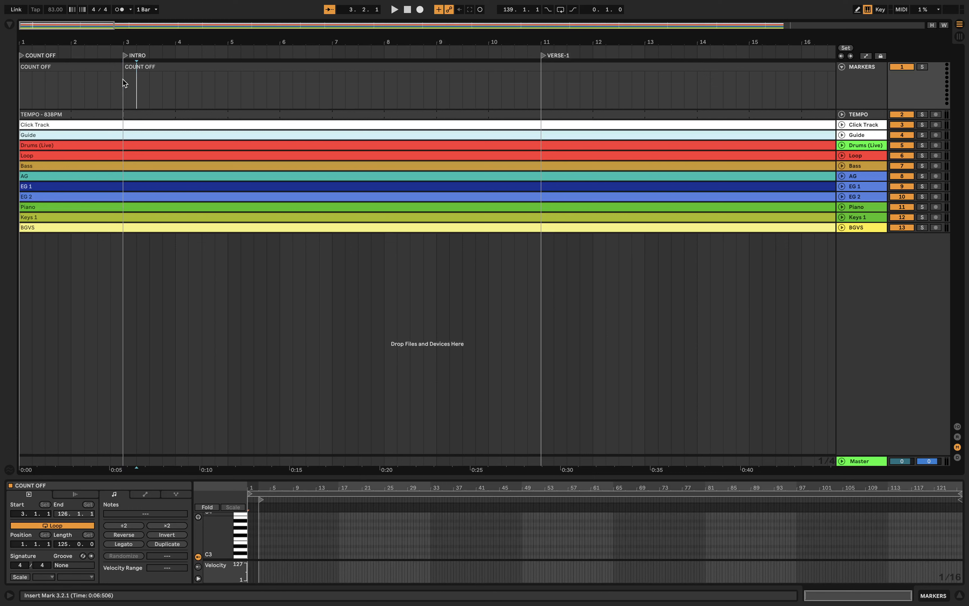
pyautogui.hotkey('ctrl', 'r')
pyautogui.press('Return')
# Split the INTRO clip on the MARKERS track at the bar 11 locator and name the new clip VERSE 1
pyautogui.hotkey('alt', 'Right')
pyautogui.press('super+e')
pyautogui.press('Right')
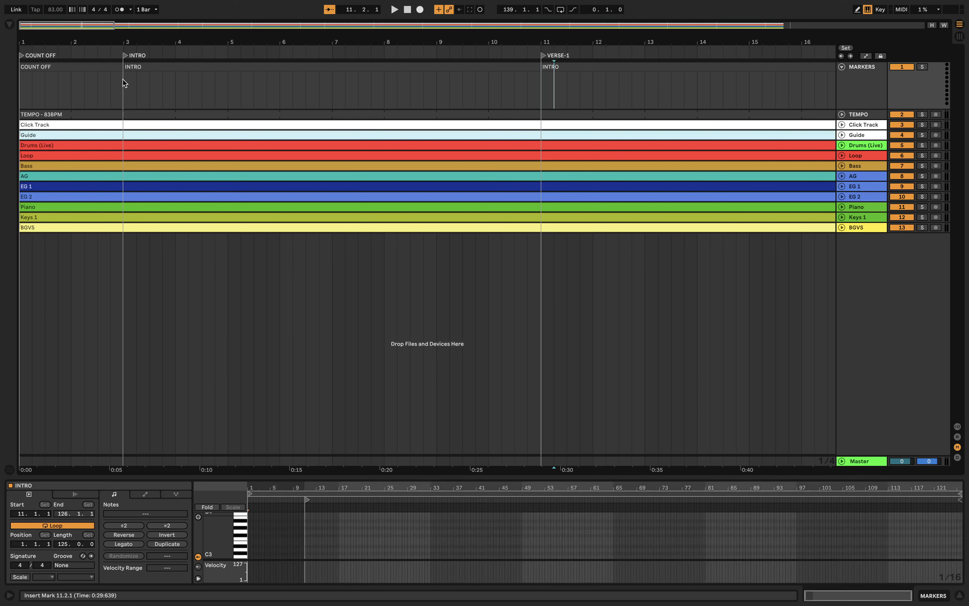
pyautogui.press('super+r')
pyautogui.write('VERSE 1')
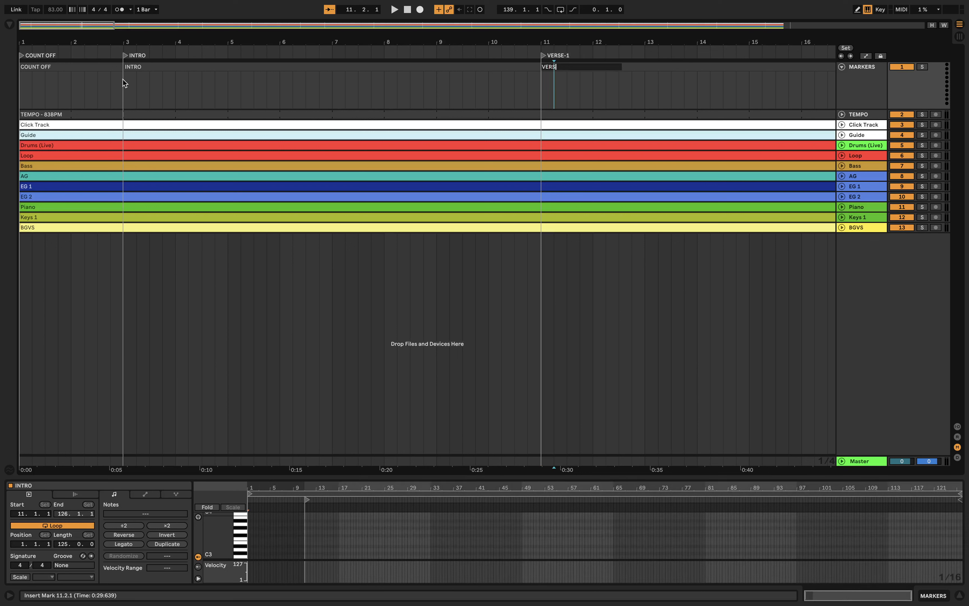
pyautogui.press('Return')
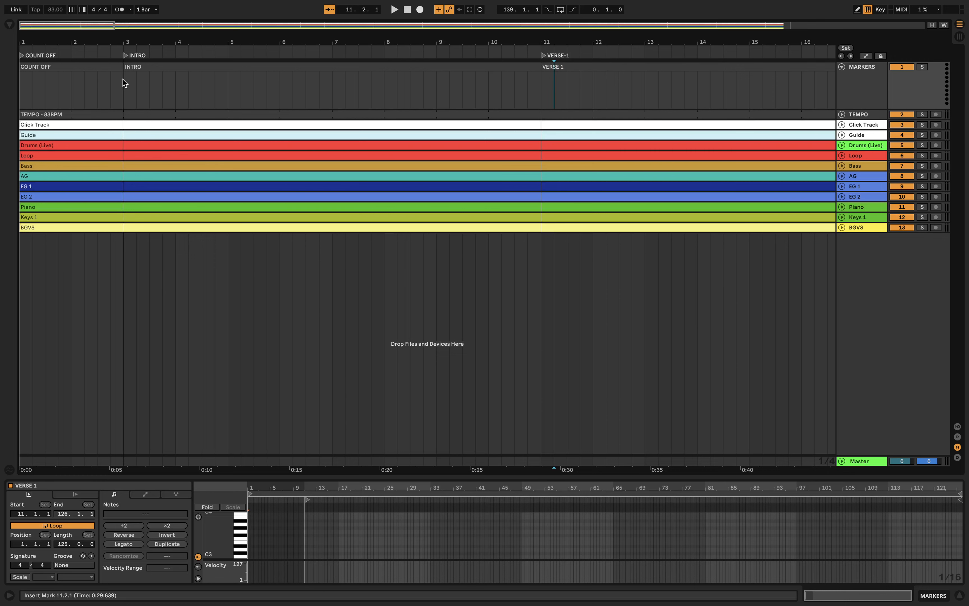
# Split the VERSE 1 clip on the MARKERS track at the bar 19 locator and keep VERSE 1 as the new clip's name
pyautogui.hotkey('alt', 'Right')
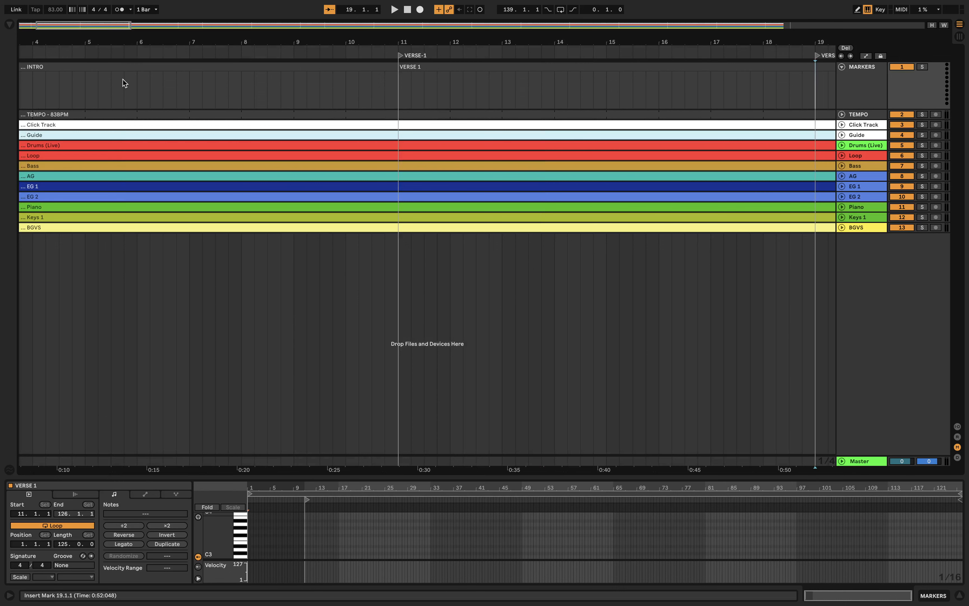
pyautogui.hotkey('ctrl', 'e')
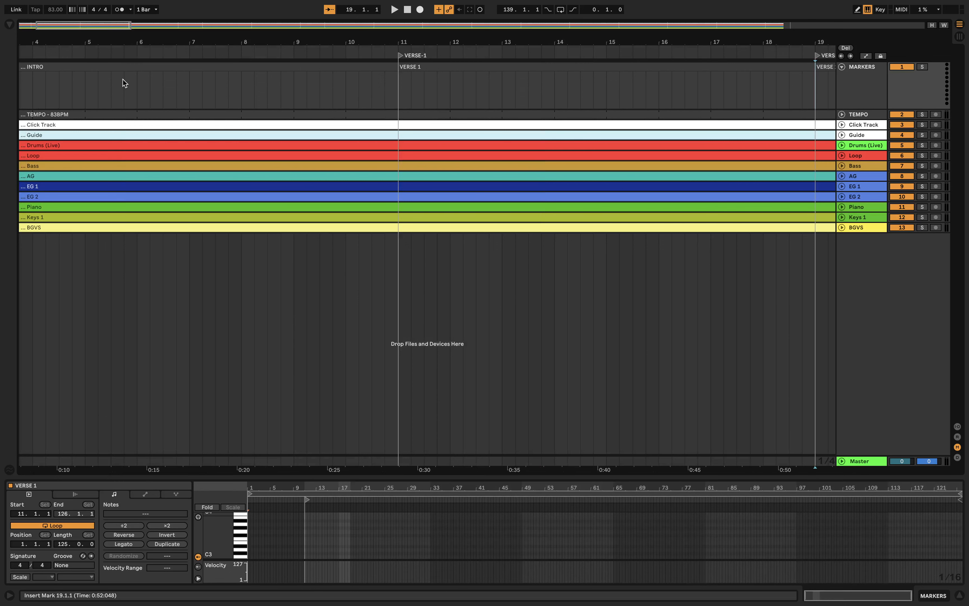
pyautogui.press('Right')
pyautogui.hotkey('ctrl', 'r')
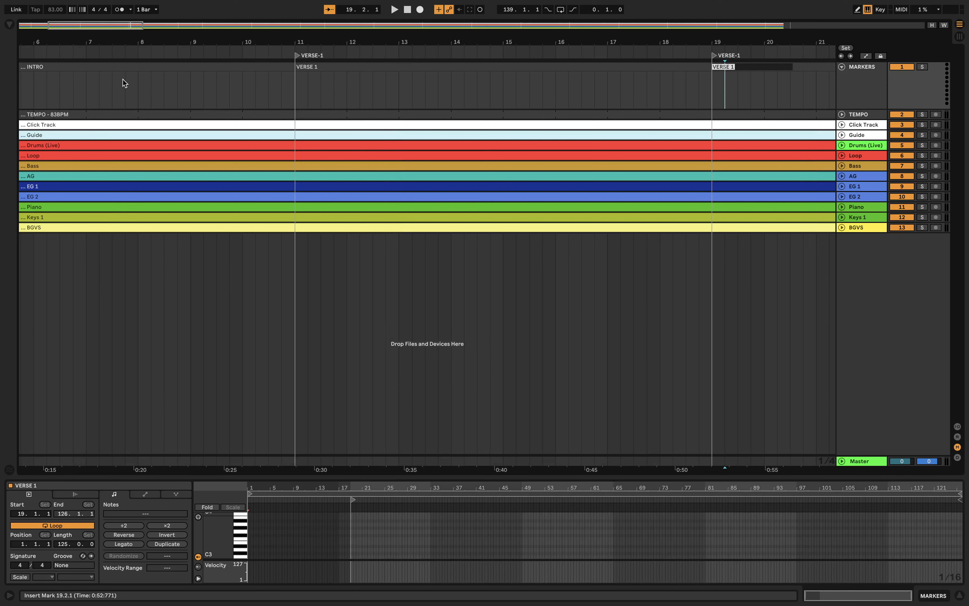
pyautogui.press('Return')
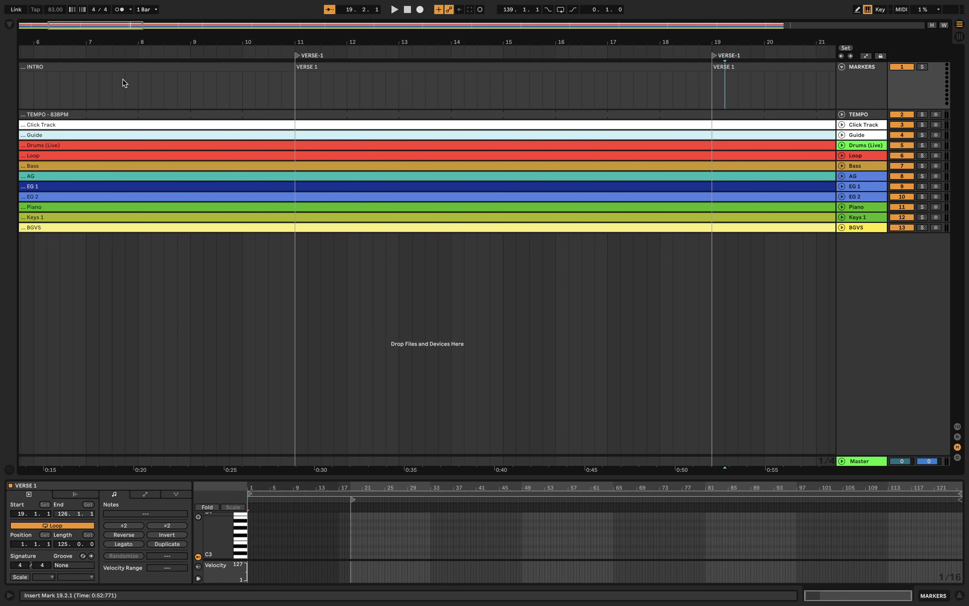
# Split the MARKERS clip at the bar 27 locator and name the new clip PRE CHORUS
pyautogui.hotkey('alt', 'Right')
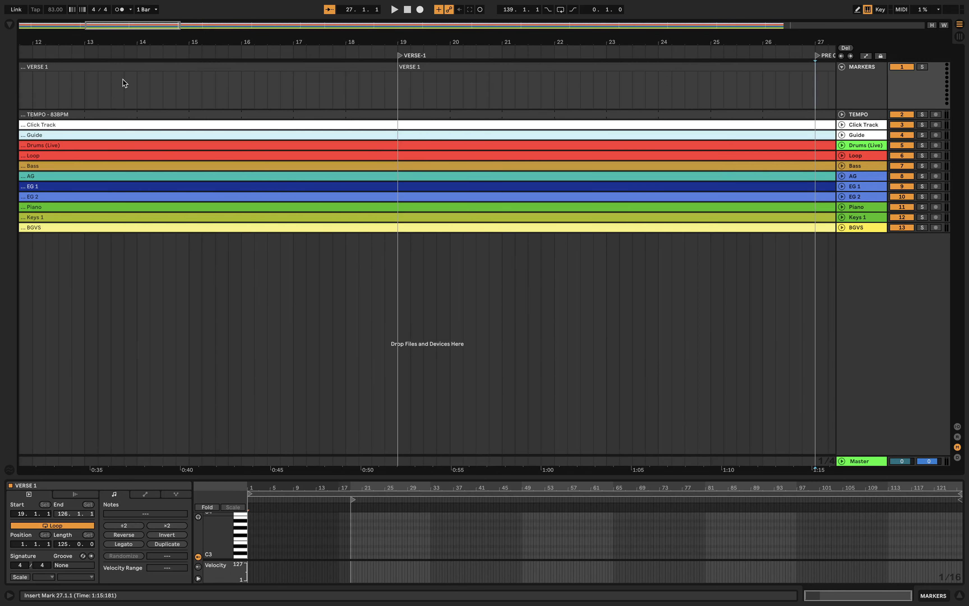
pyautogui.hotkey('ctrl', 'v')
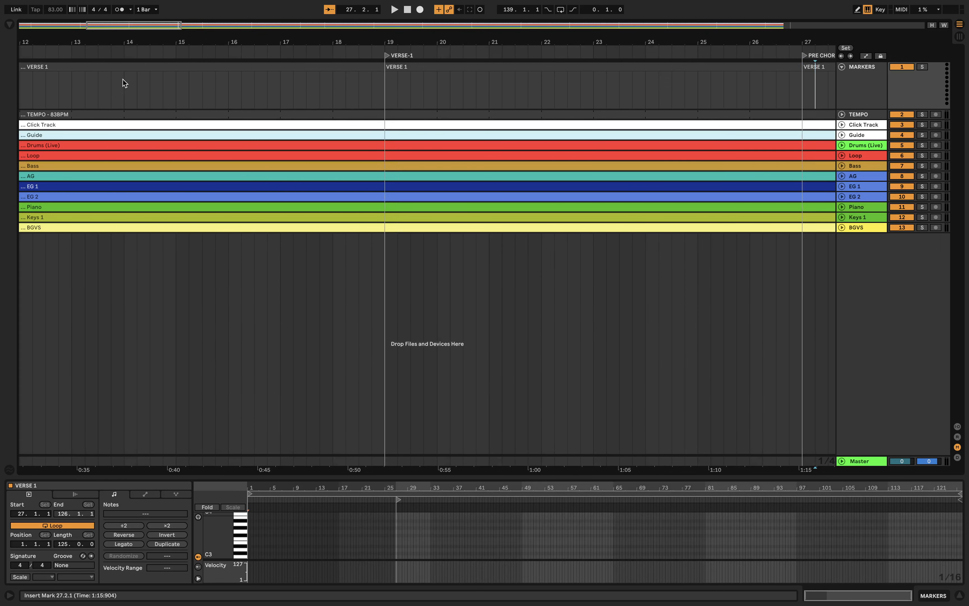
pyautogui.press('Right')
pyautogui.press('super+r')
pyautogui.write('PRE CHORUS')
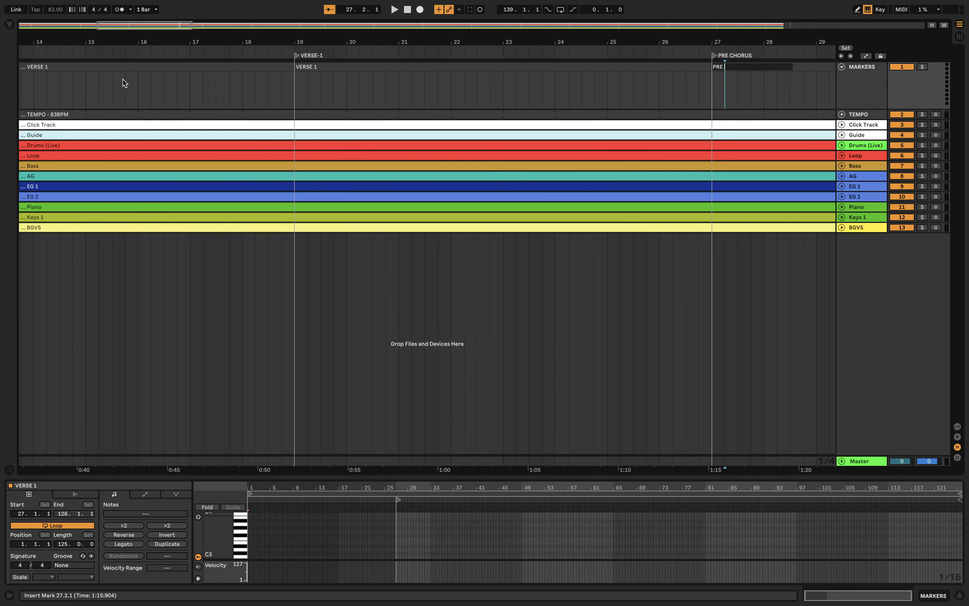
pyautogui.press('Return')
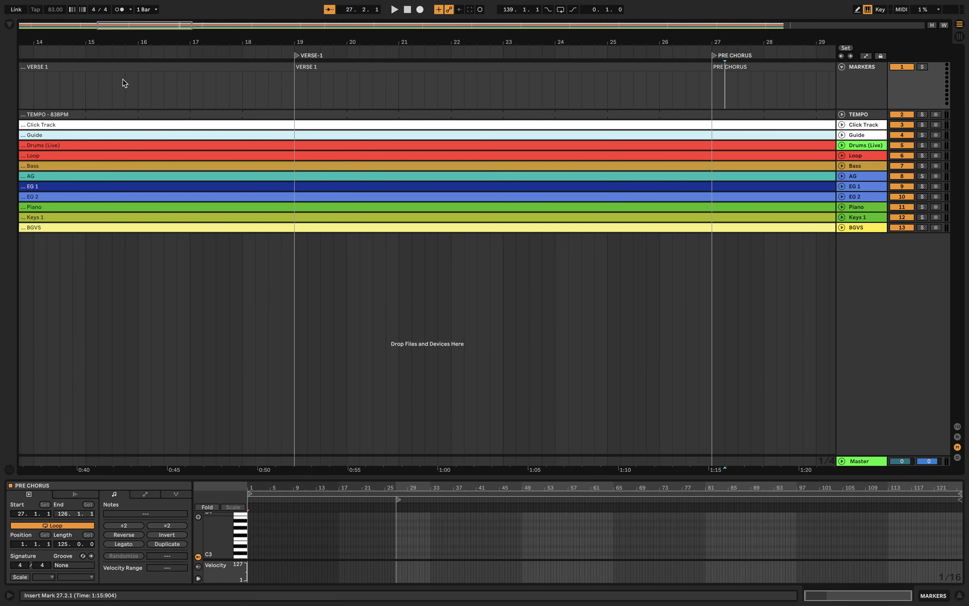
# Split the PRE CHORUS clip on the MARKERS track at the bar 31 locator and name the new clip CHORUS
pyautogui.hotkey('ctrl', 'd')
pyautogui.press('Right')
pyautogui.press('super+r')
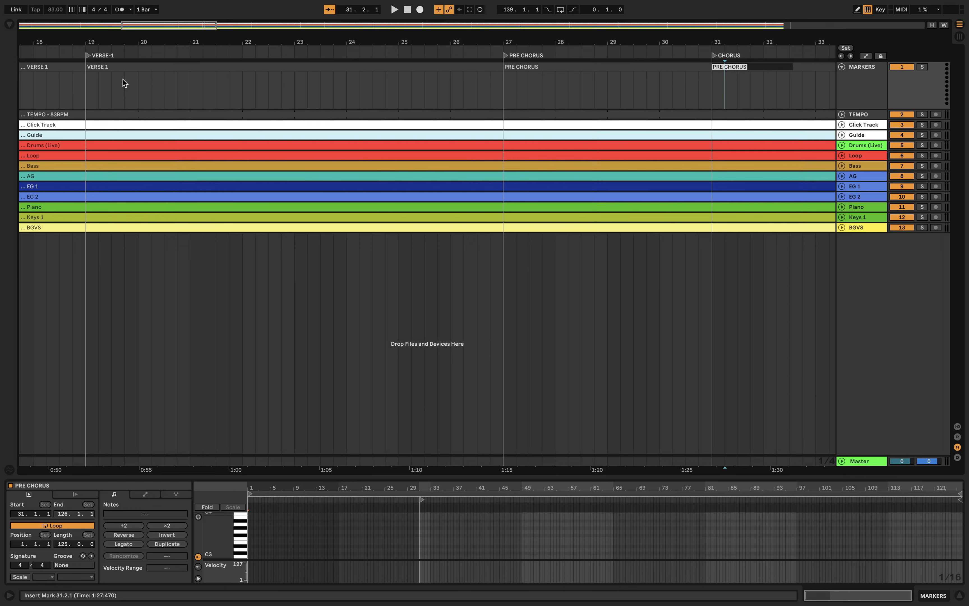
pyautogui.write('CHOERUS')
pyautogui.press('BackSpace')
pyautogui.press('BackSpace')
pyautogui.press('BackSpace')
pyautogui.write('RUS')
pyautogui.press('Return')
# Split the CHORUS clip on the MARKERS track at the VERSE-1 locator on bar 39
pyautogui.hotkey('ctrl', 'd')
pyautogui.press('Right')
pyautogui.press('super+r')
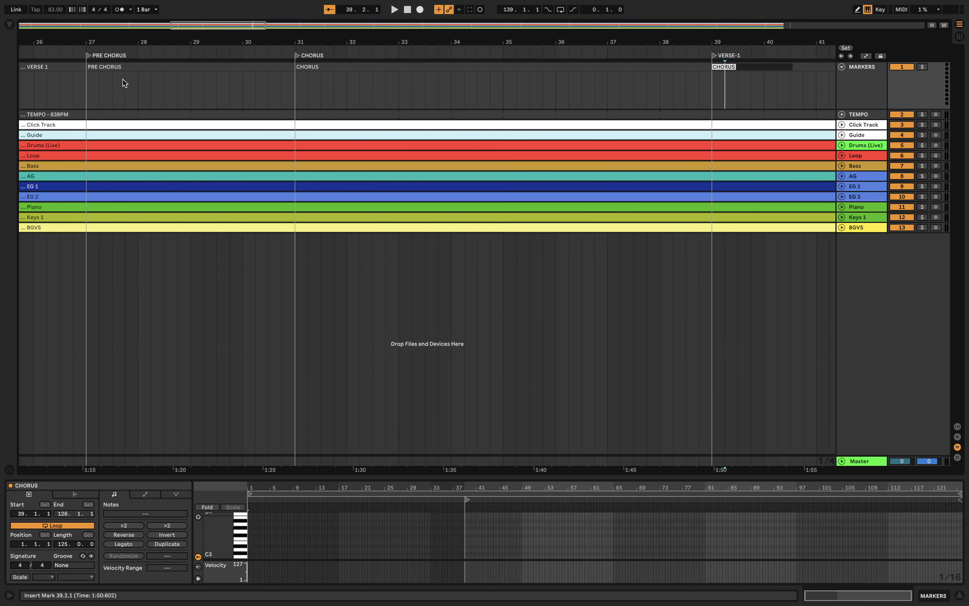
pyautogui.write('VERSE 1')
pyautogui.press('Escape')
pyautogui.press('super+e')
pyautogui.press('Right')
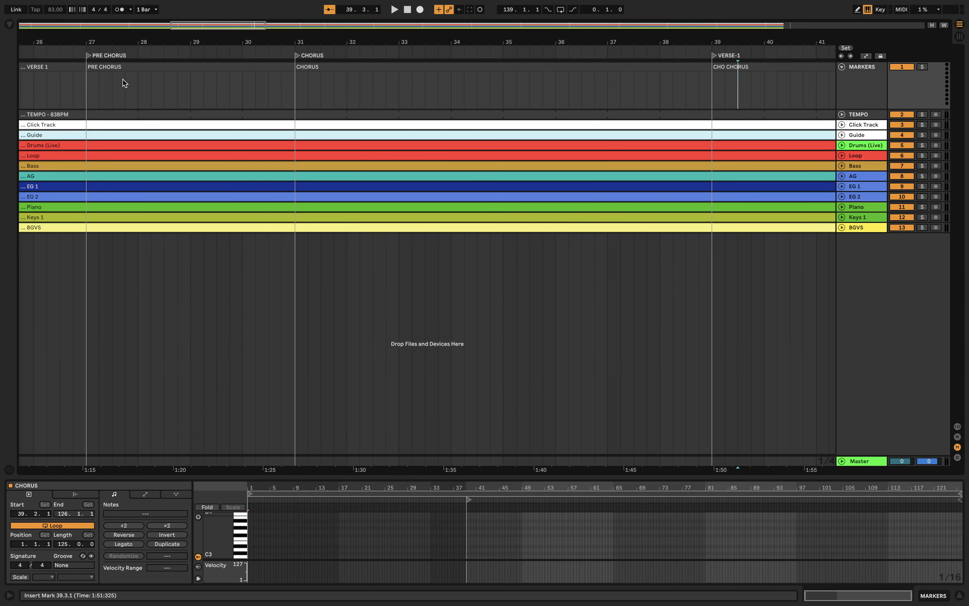
pyautogui.press('super+z')
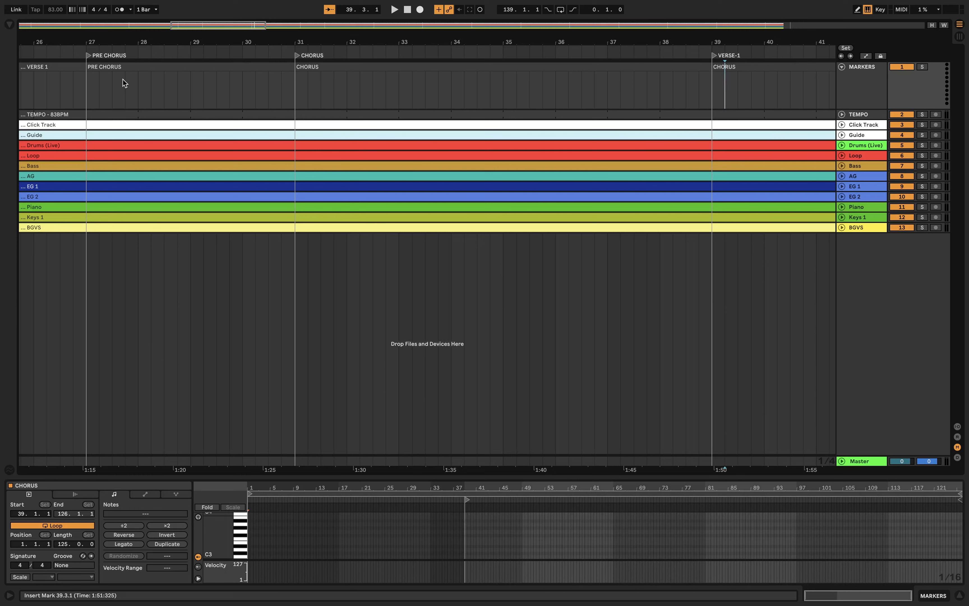
# Rename the MARKERS clip that starts at bar 39 as VERSE 1
pyautogui.press('super+r')
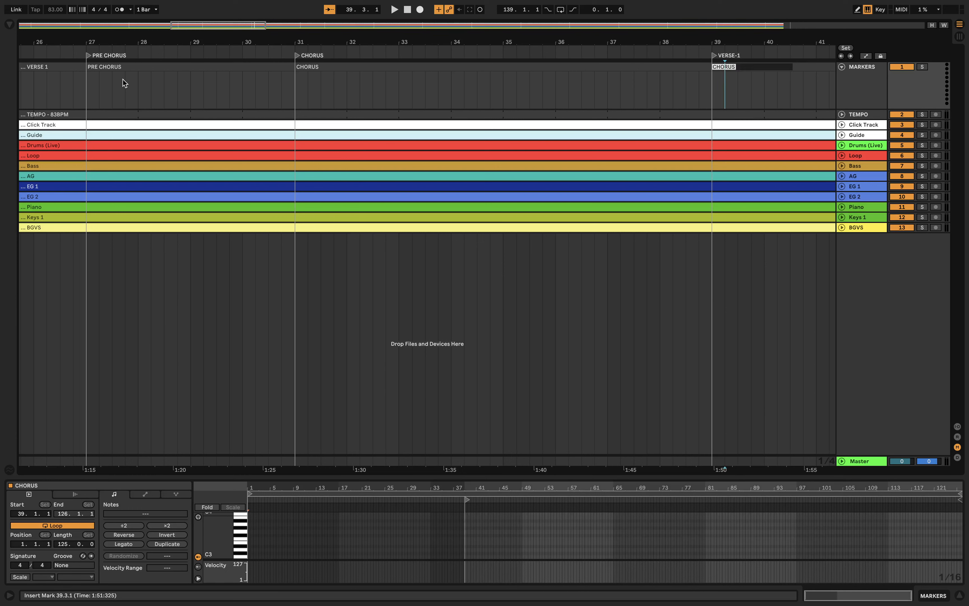
pyautogui.write('VERSE 1')
pyautogui.press('Tab')
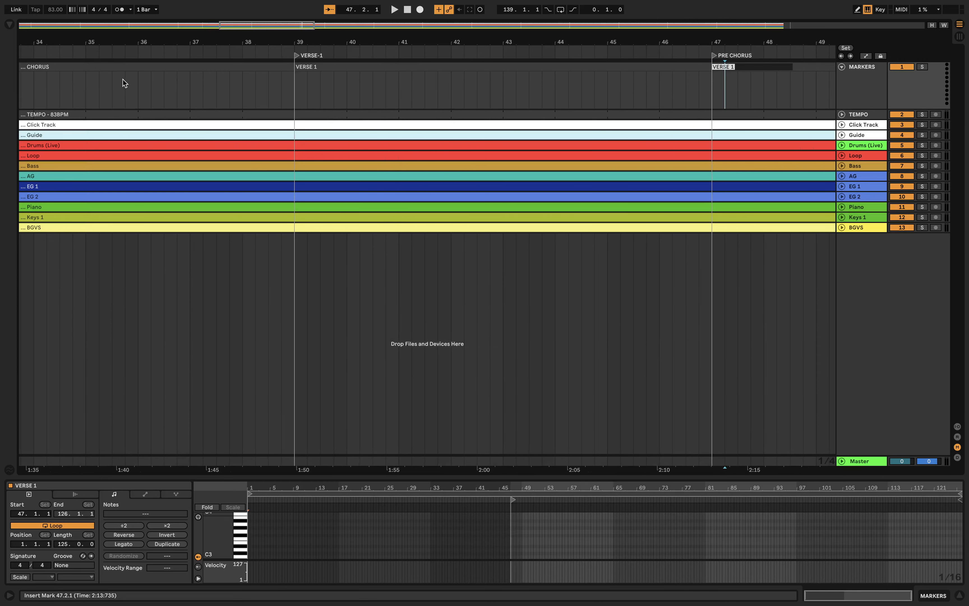
# Split the remaining MARKERS clip at the bar 47, 51 and 59 locators, naming the new clips PRE CHORUS, CHORUS and CHORUS
pyautogui.write('PRE CHORUS')
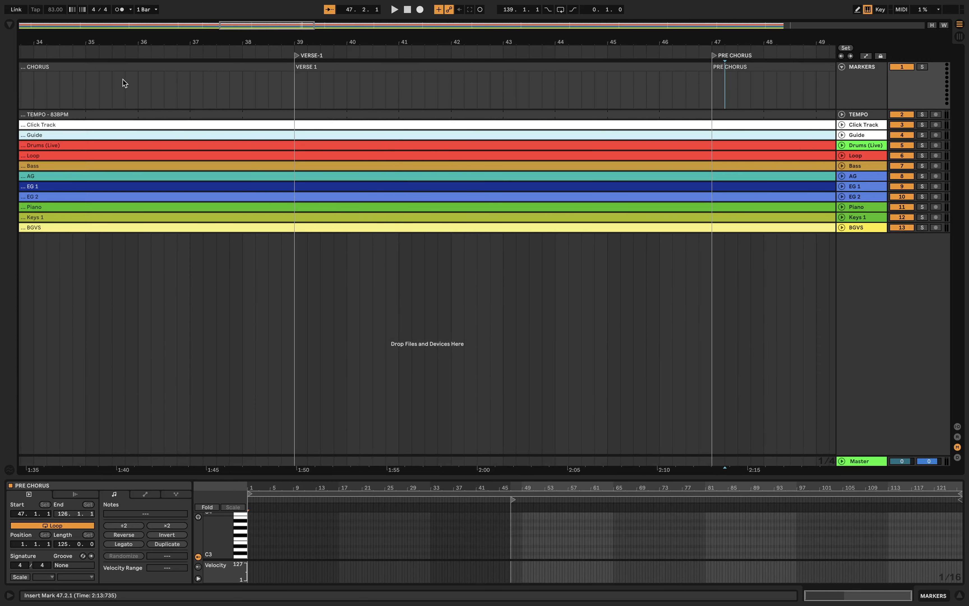
pyautogui.press('Tab')
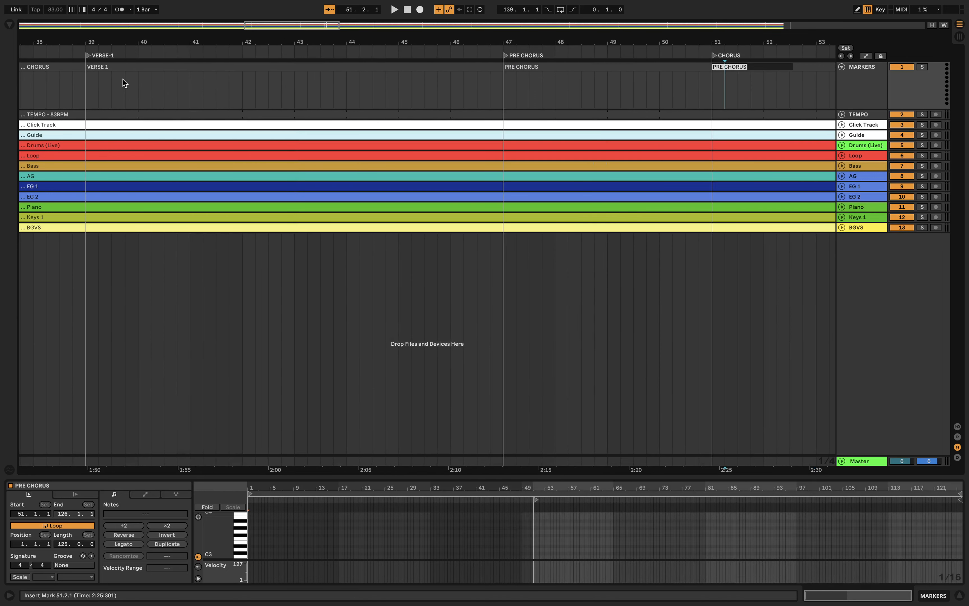
pyautogui.write('CHORUS')
pyautogui.press('Return')
pyautogui.press('Tab')
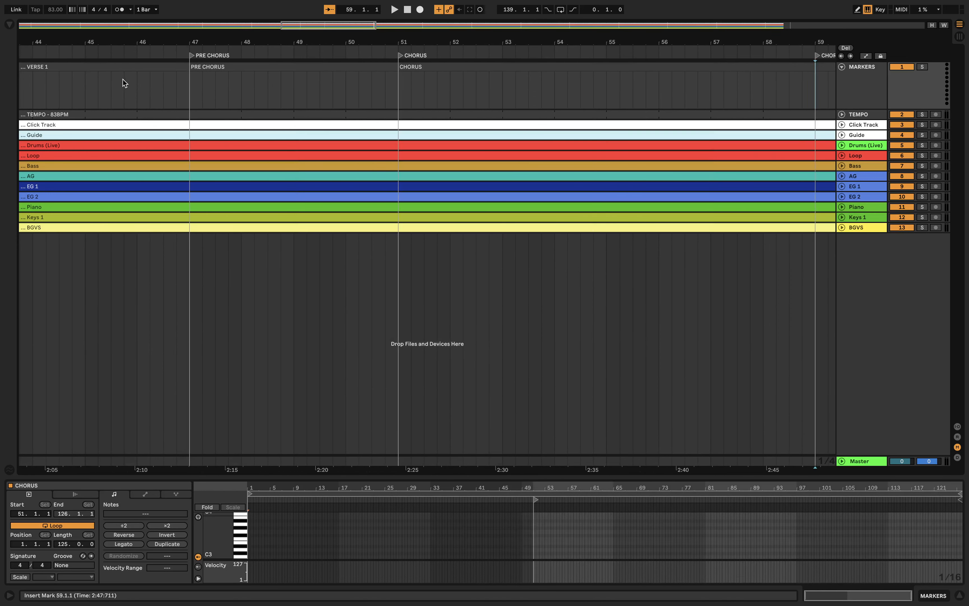
pyautogui.write('CHORUS')
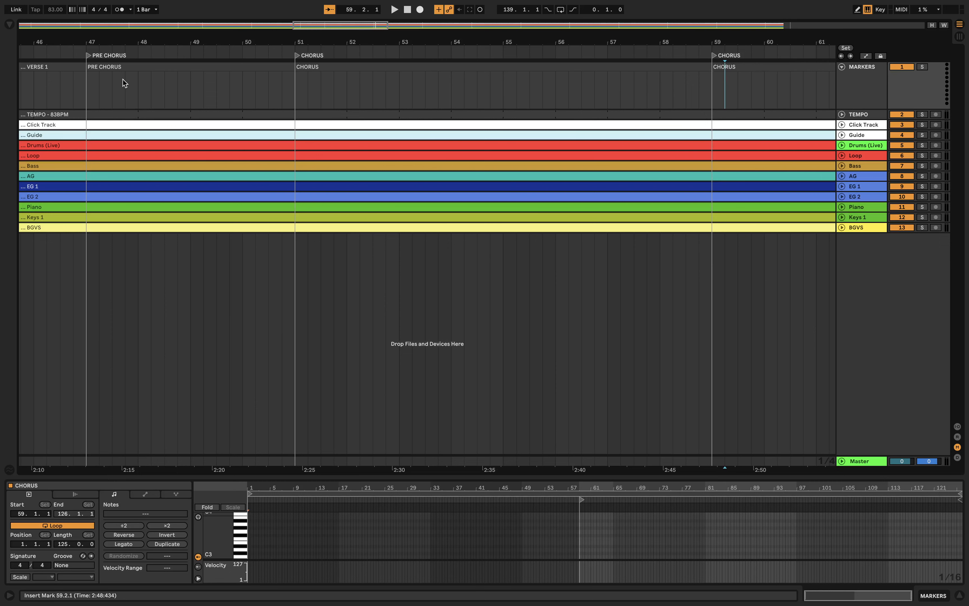
# Split the last MARKERS clip at the INSTRUMENTAL locator on bar 67 and name the new clip INSTRUMENTAL
pyautogui.press('Tab')
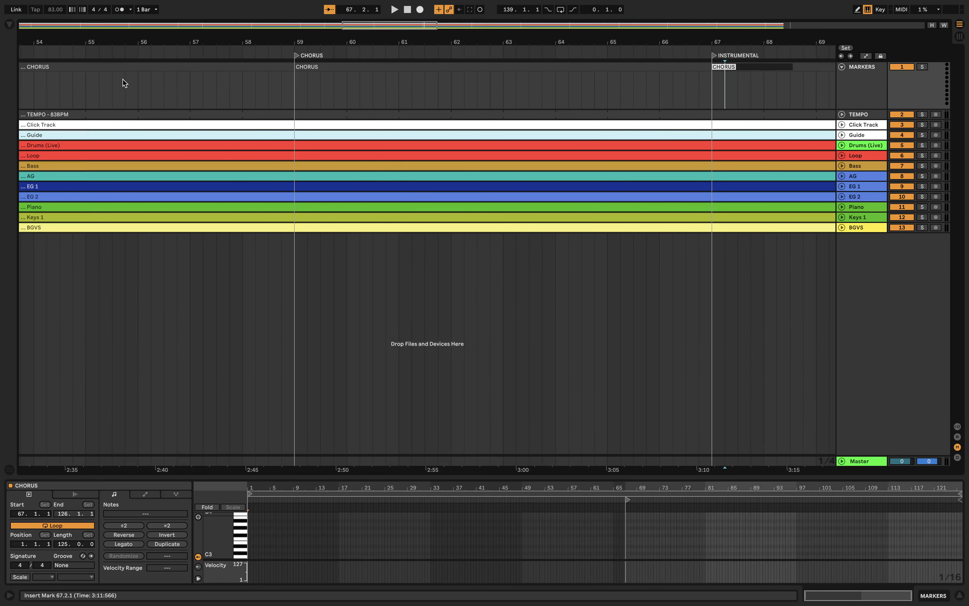
pyautogui.write('INSTRUNE')
pyautogui.press('BackSpace')
pyautogui.press('BackSpace')
pyautogui.press('BackSpace')
pyautogui.write('UMENTAL')
# Split the remaining MARKERS clip at the bar 75, 83, 91 and 99 locators, naming the new clips BRIDGE, BRIDGE, CHORUS and CHORUS
pyautogui.press('Tab')
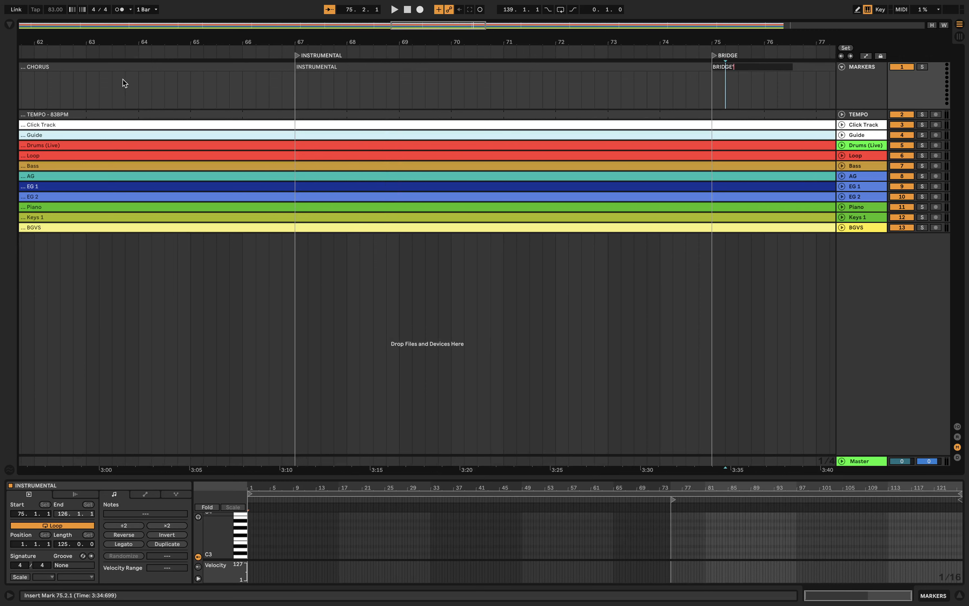
pyautogui.press('Tab')
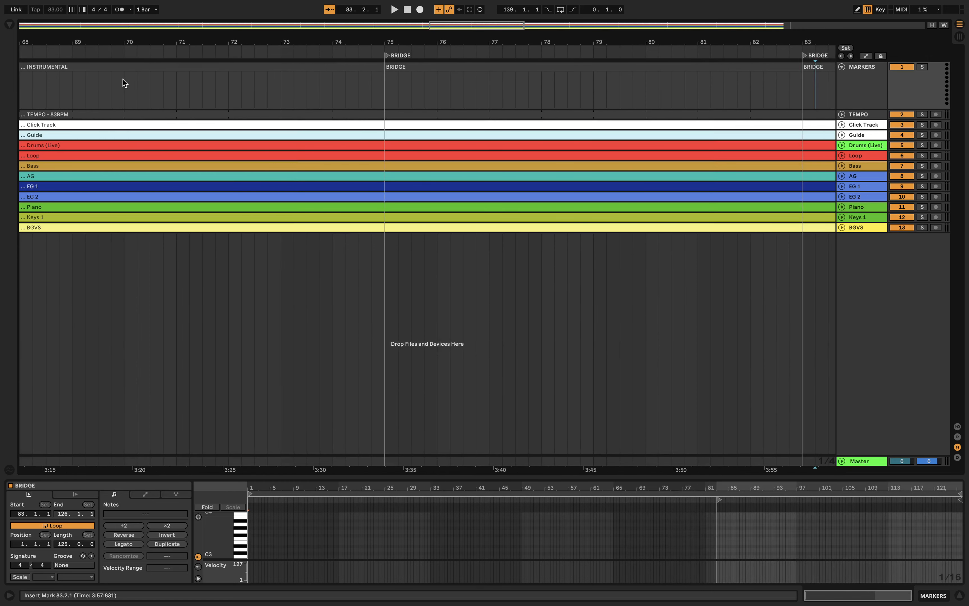
pyautogui.write('BRID')
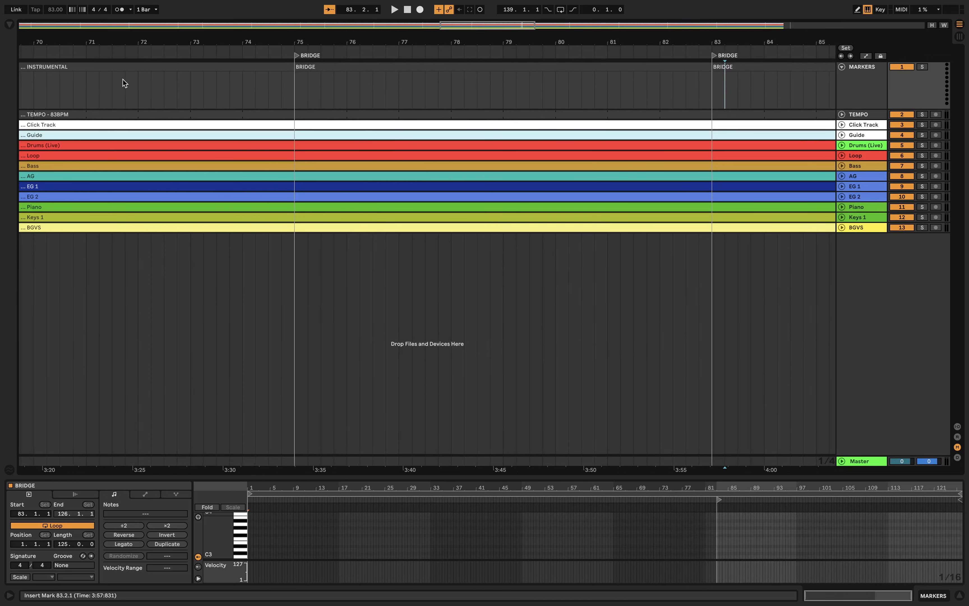
pyautogui.press('Tab')
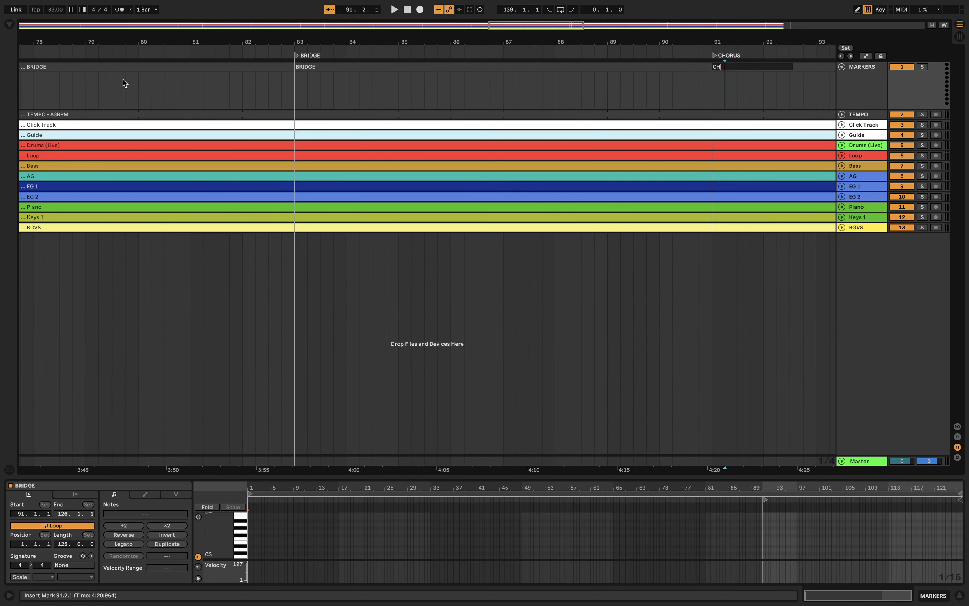
pyautogui.press('Tab')
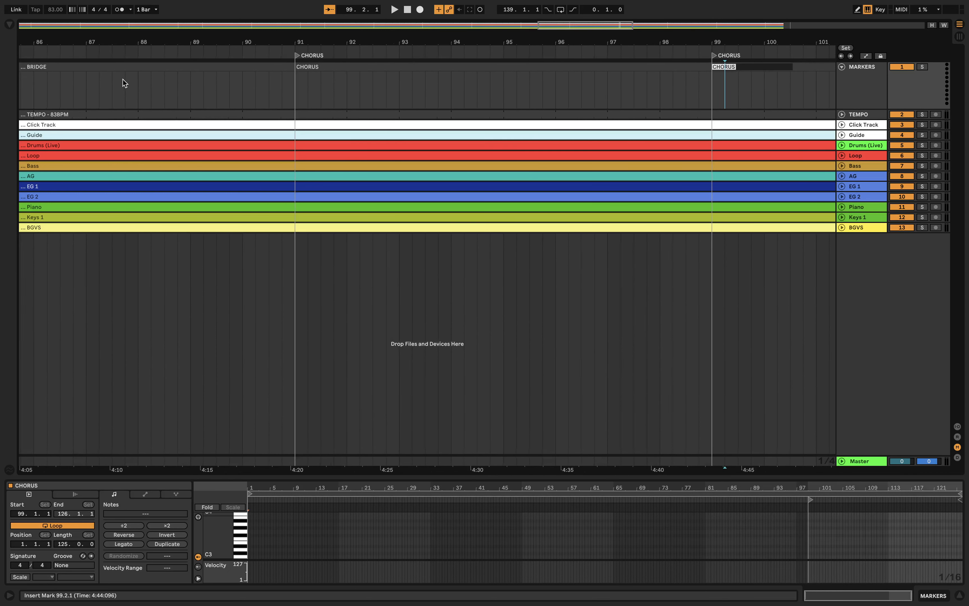
# Split the remaining MARKERS clip at the bar 107, 115 and 123 locators, naming the new clips BRIDGE, BRIDGE and ENDING
pyautogui.press('Tab')
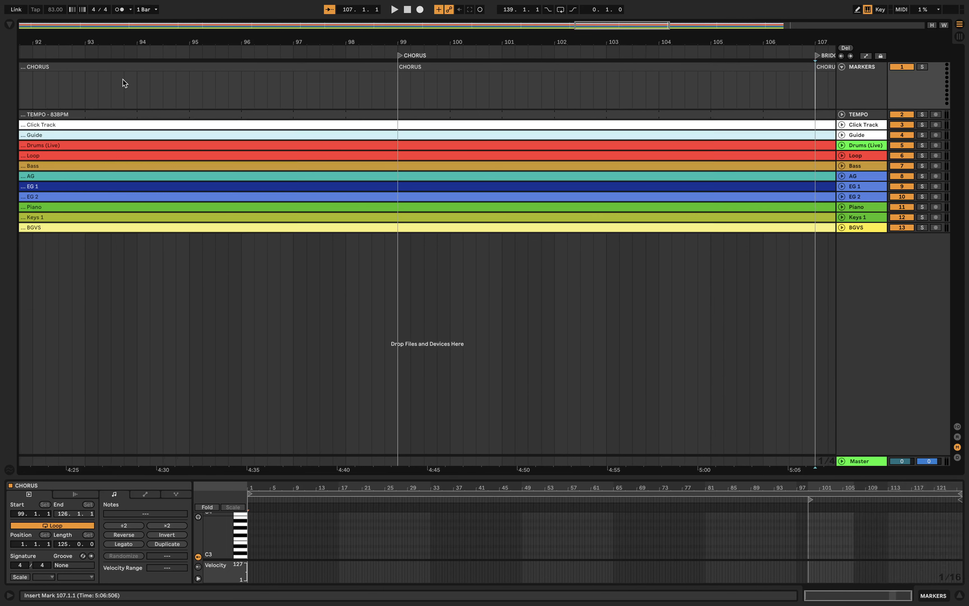
pyautogui.write('BRIDGE')
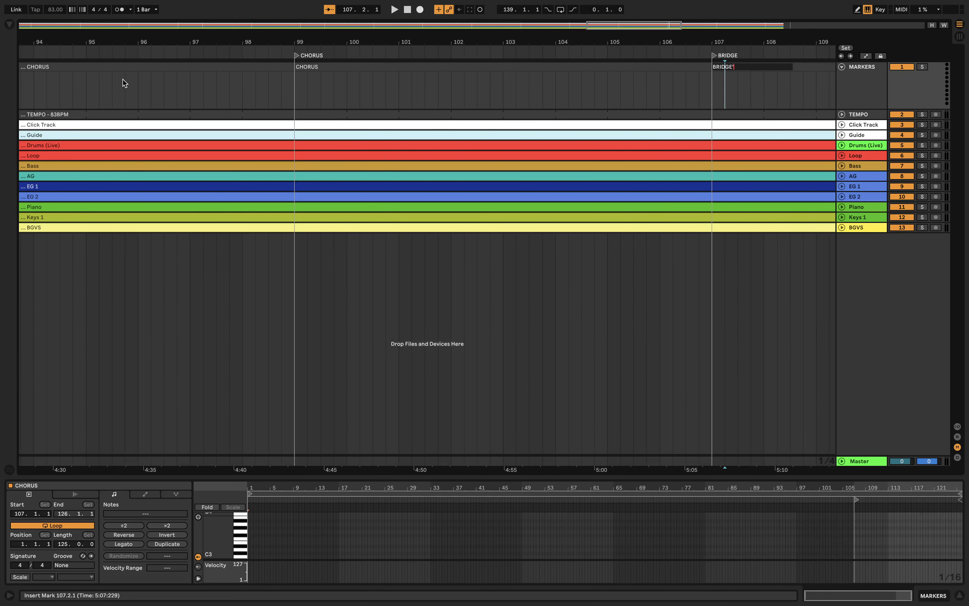
pyautogui.press('Tab')
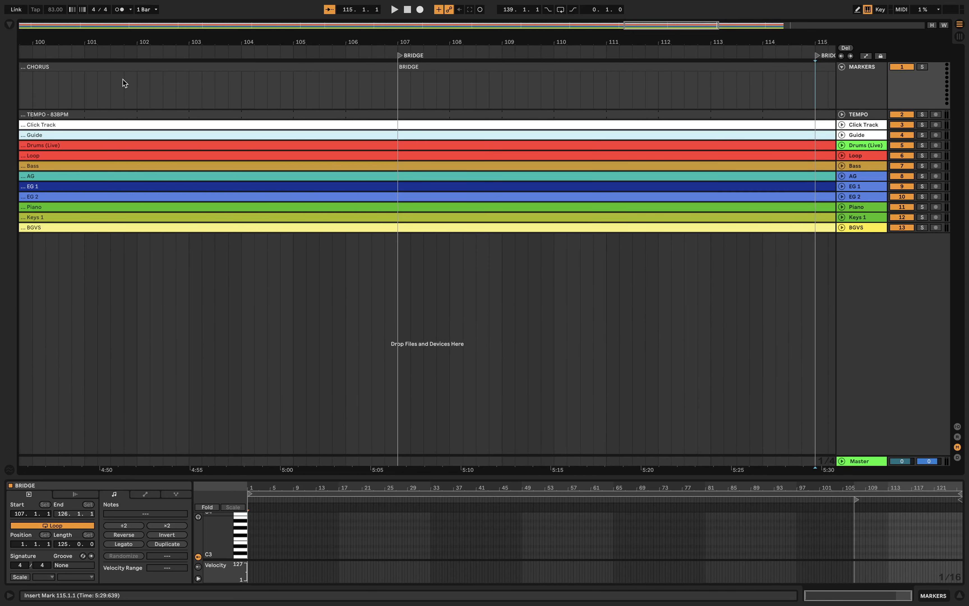
pyautogui.press('Tab')
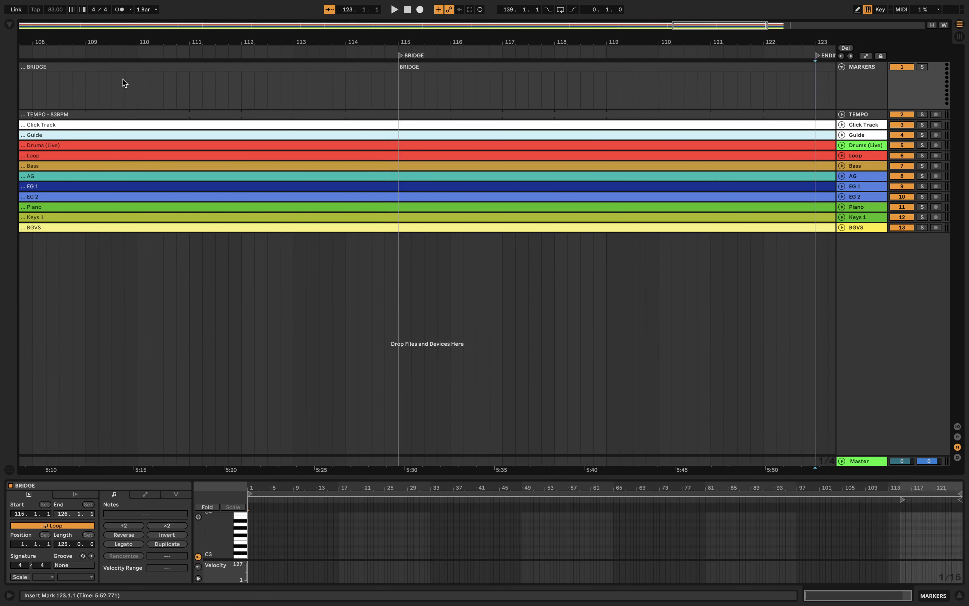
pyautogui.write('ENDING')
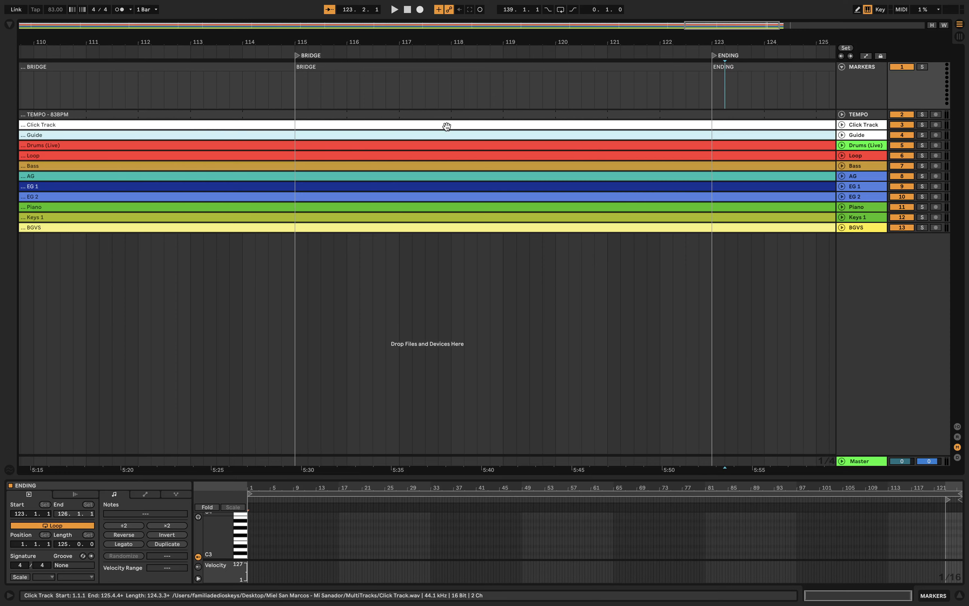
# Fold the MARKERS track to its minimum height in the arrangement
pyautogui.scroll(-5, 446, 126)
pyautogui.scroll(-10, 447, 127)
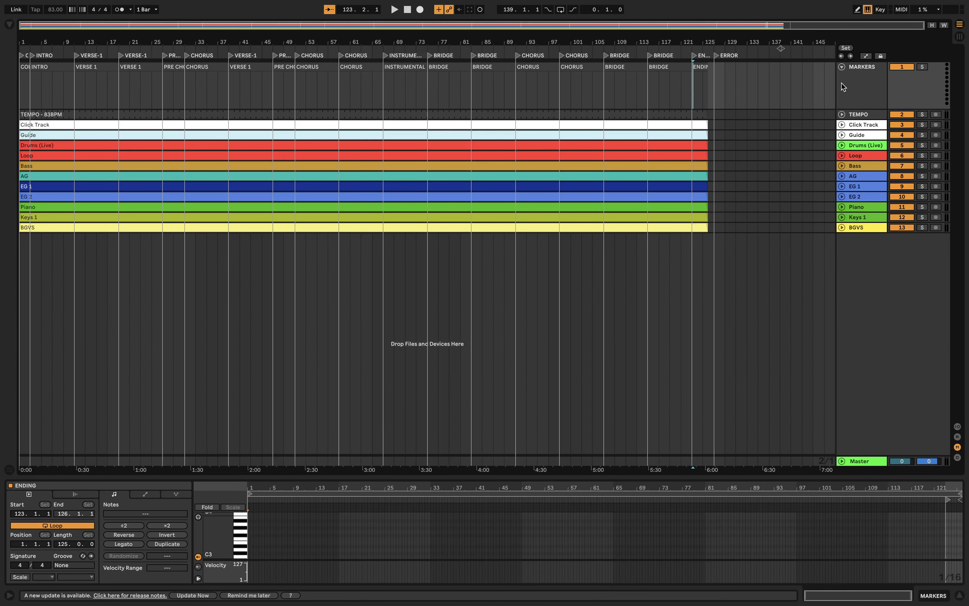
pyautogui.click(842, 67)
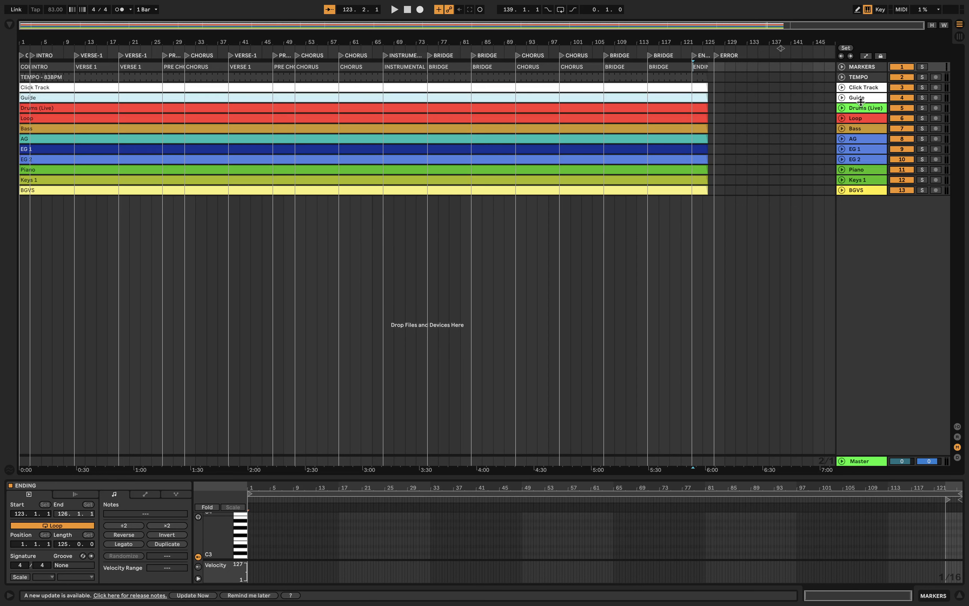
# Rename the Click Track track as CLICK and the Guide track as GUIDE
pyautogui.click(860, 89)
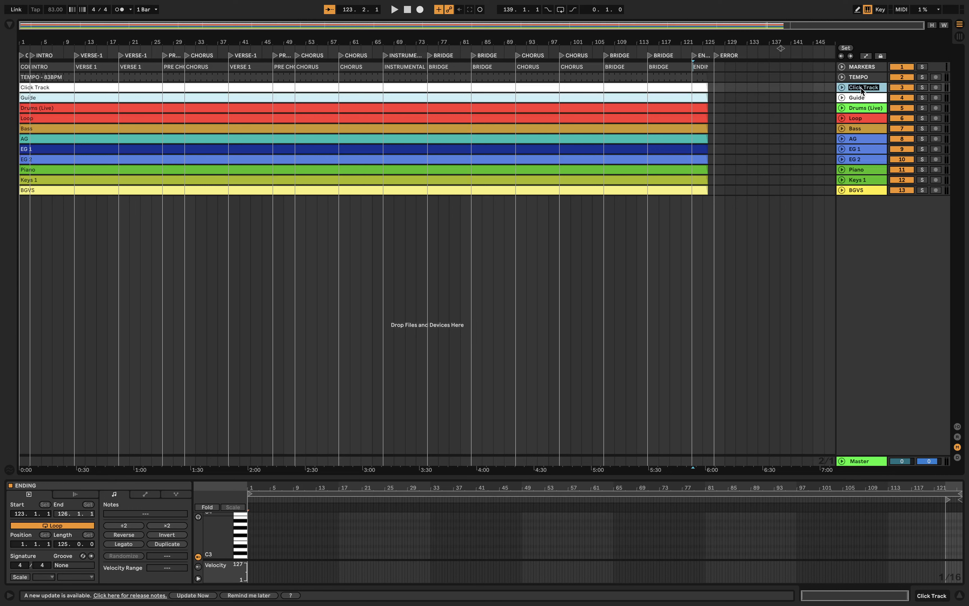
pyautogui.write('CLICK')
pyautogui.press('Return')
pyautogui.press('Down')
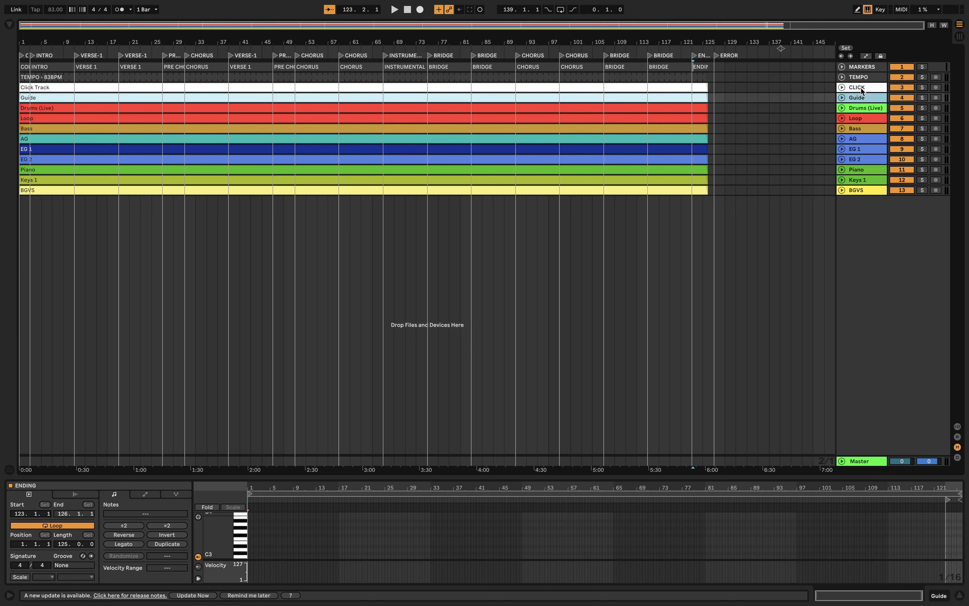
pyautogui.write('GUIDE')
pyautogui.press('Return')
# Set the colour of the CLICK and GUIDE tracks to dark grey
pyautogui.click(866, 88)
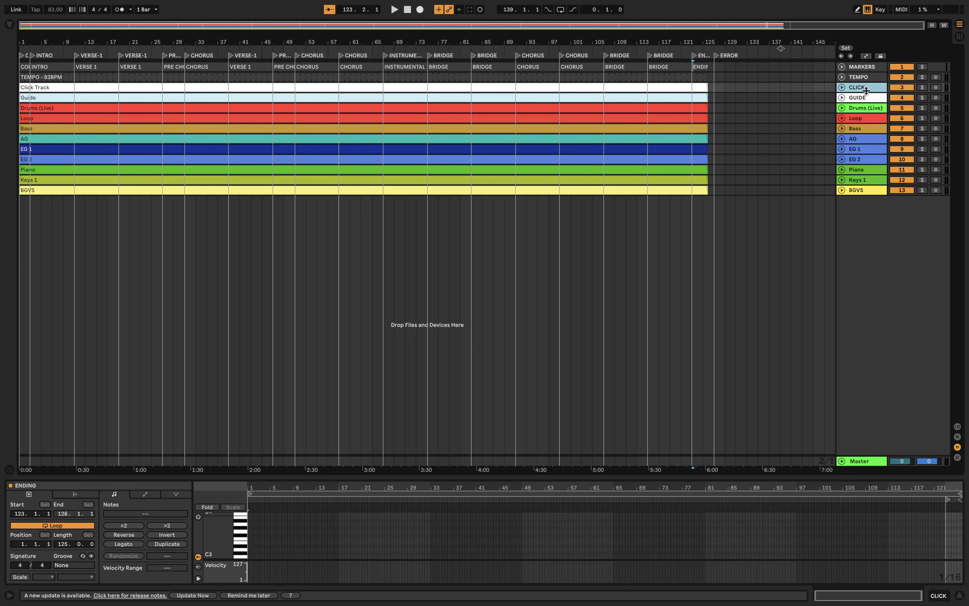
pyautogui.keyDown('shift'); pyautogui.click(866, 98); pyautogui.keyUp('shift')
pyautogui.rightClick(866, 98)
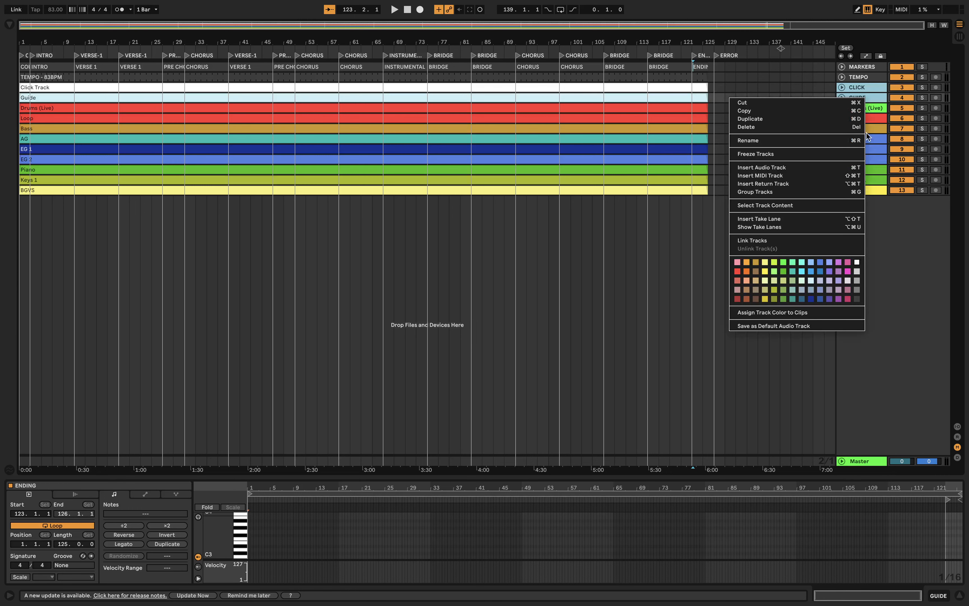
pyautogui.click(857, 298)
# Recolour the audio clips on the CLICK and GUIDE tracks dark grey
pyautogui.click(684, 88)
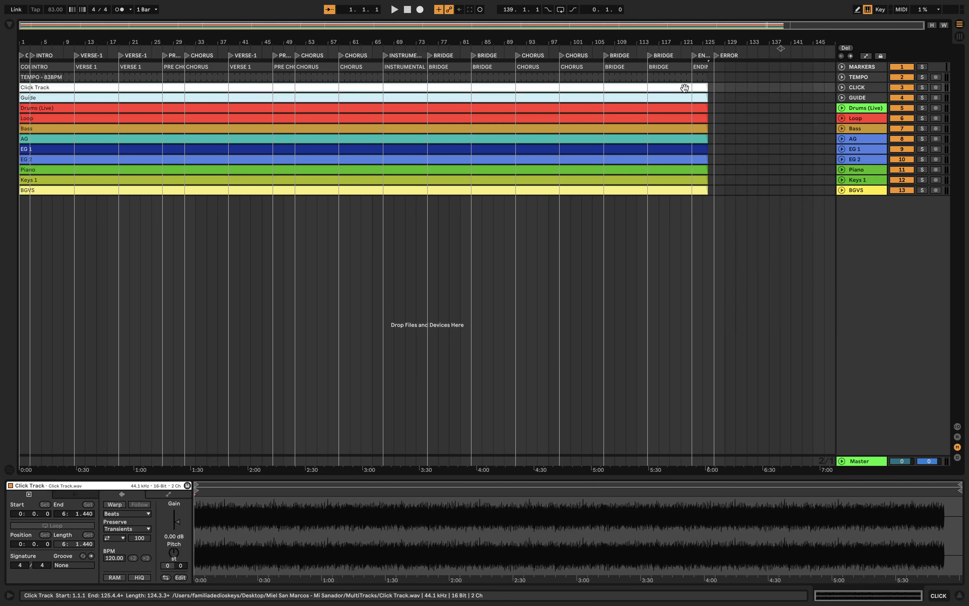
pyautogui.keyDown('shift'); pyautogui.click(685, 98); pyautogui.keyUp('shift')
pyautogui.rightClick(685, 100)
pyautogui.click(814, 313)
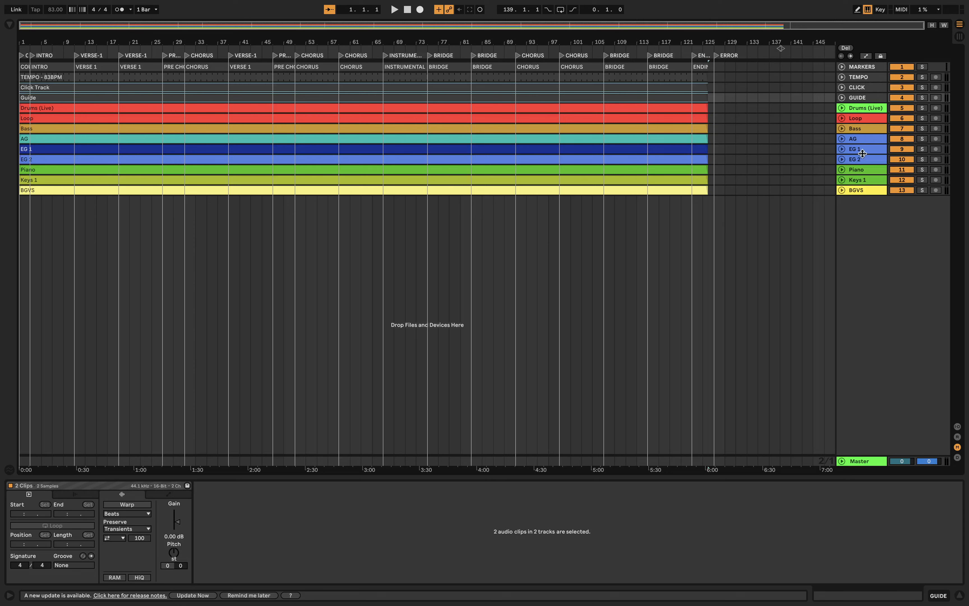
# Group all instrument tracks from Drums (Live) through BGVS into one group track
pyautogui.click(860, 108)
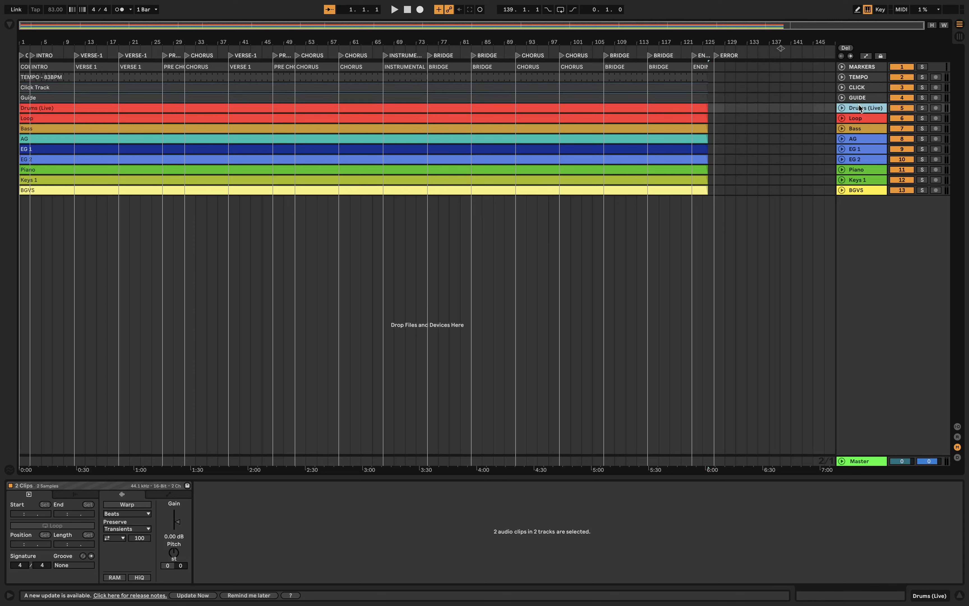
pyautogui.keyDown('shift'); pyautogui.click(864, 190); pyautogui.keyUp('shift')
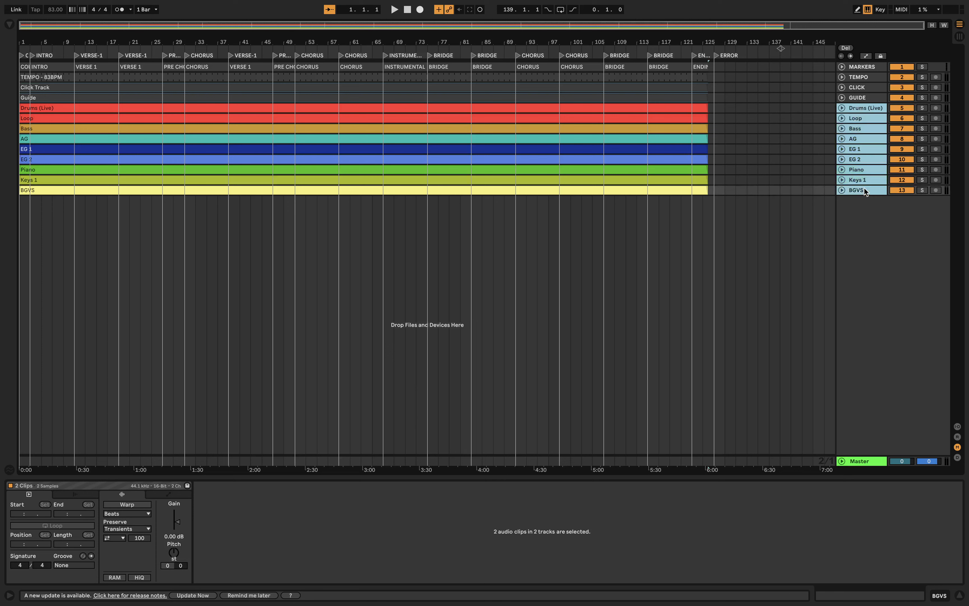
pyautogui.click(863, 109)
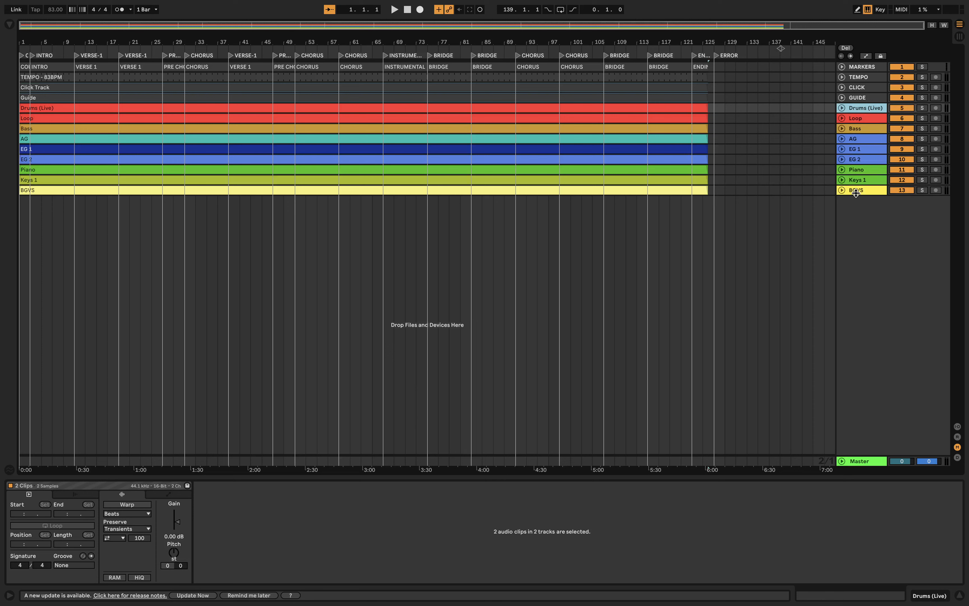
pyautogui.click(856, 192)
pyautogui.click(867, 108)
pyautogui.keyDown('shift'); pyautogui.click(859, 188); pyautogui.keyUp('shift')
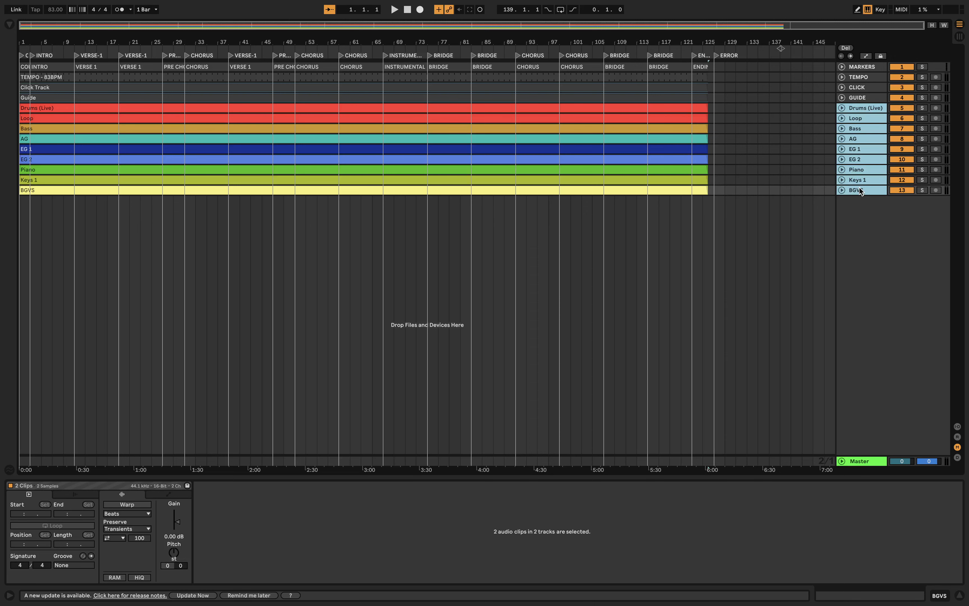
pyautogui.press('super+g')
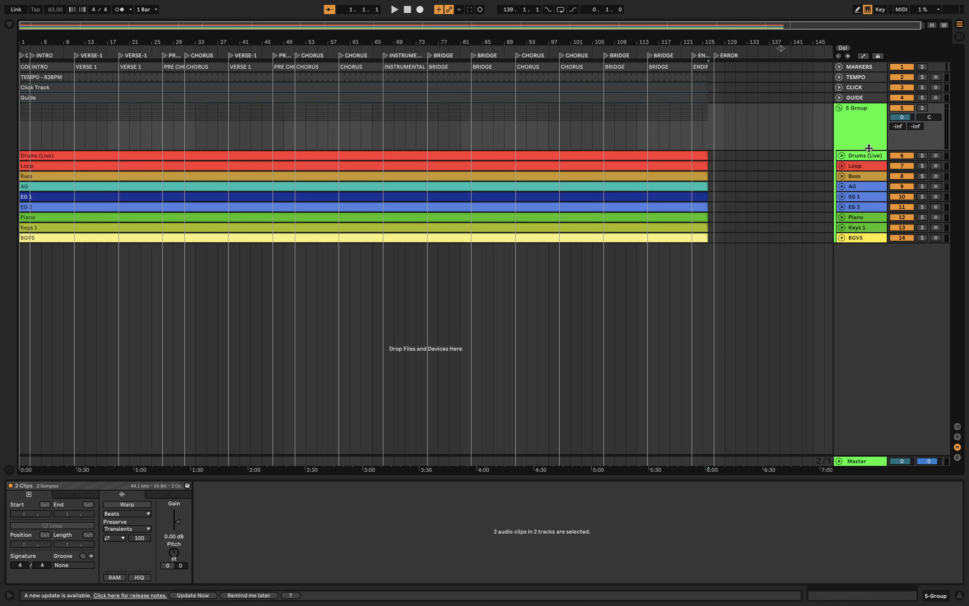
# Name the new group track MI SANADOR - MSM and fold it
pyautogui.press('super+r')
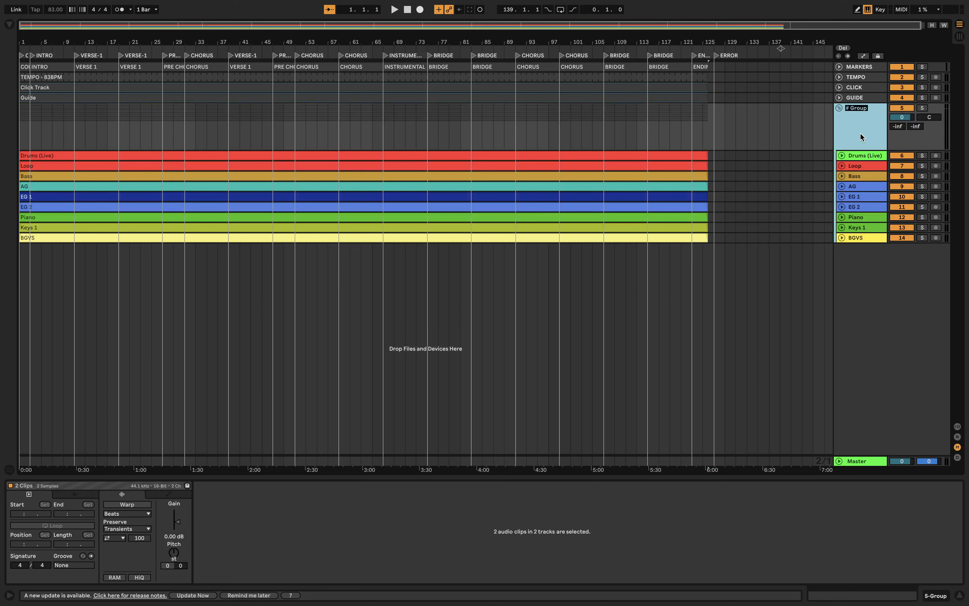
pyautogui.write('MI SANADOR')
pyautogui.write(' - MSM')
pyautogui.press('Return')
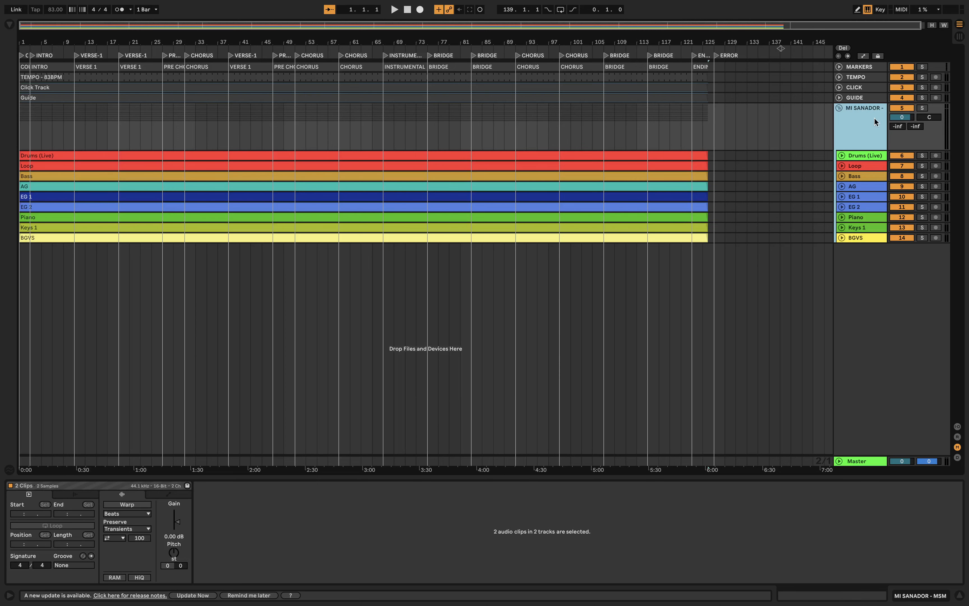
pyautogui.click(839, 108)
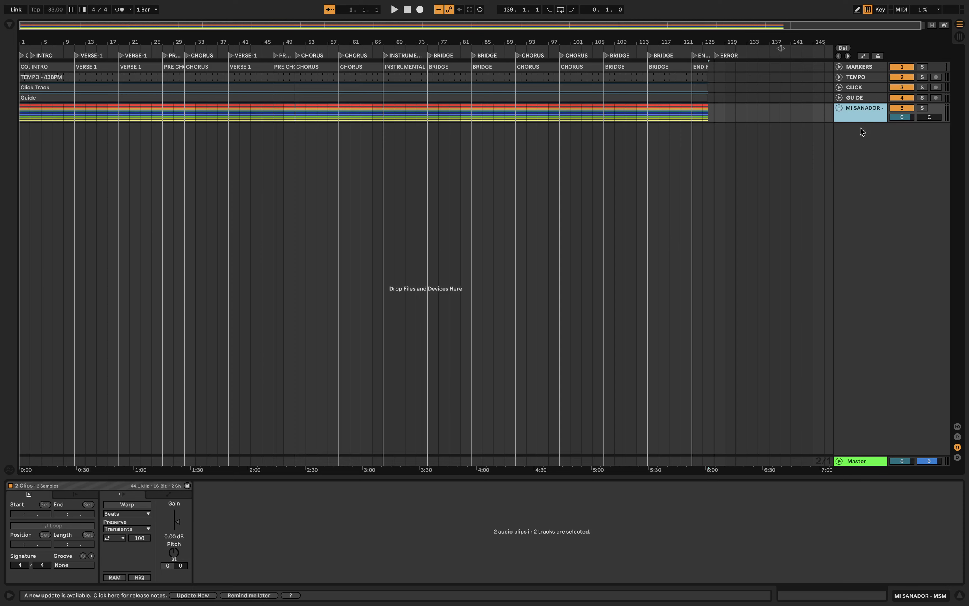
# Switch to Session View and insert a third return track
pyautogui.press('Tab')
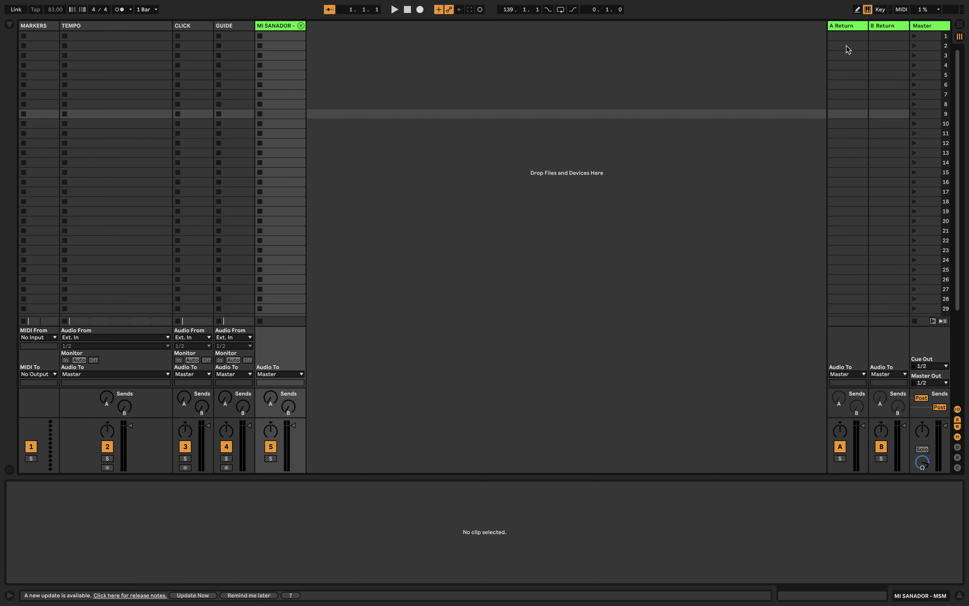
pyautogui.click(844, 25)
pyautogui.rightClick(844, 25)
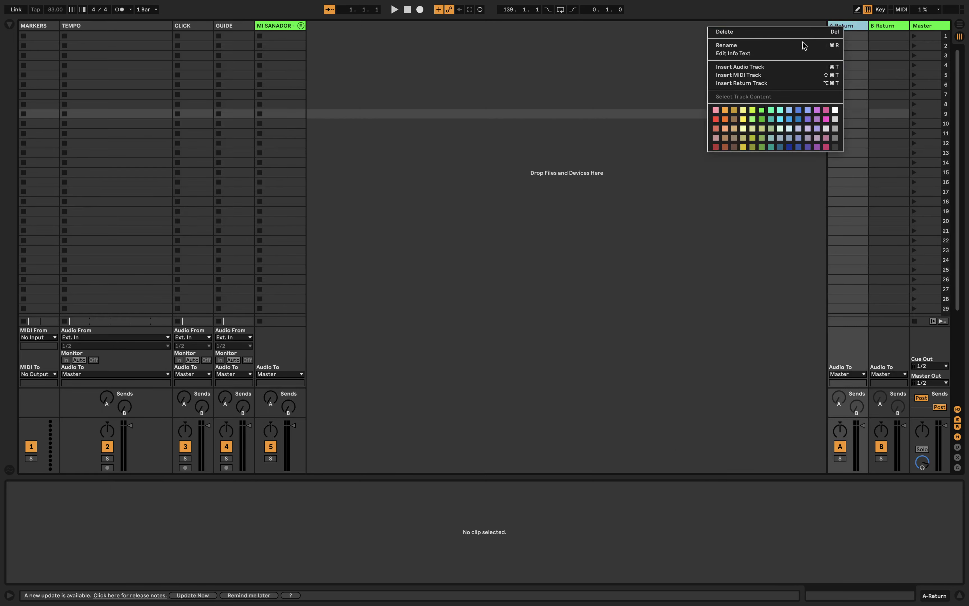
pyautogui.click(768, 82)
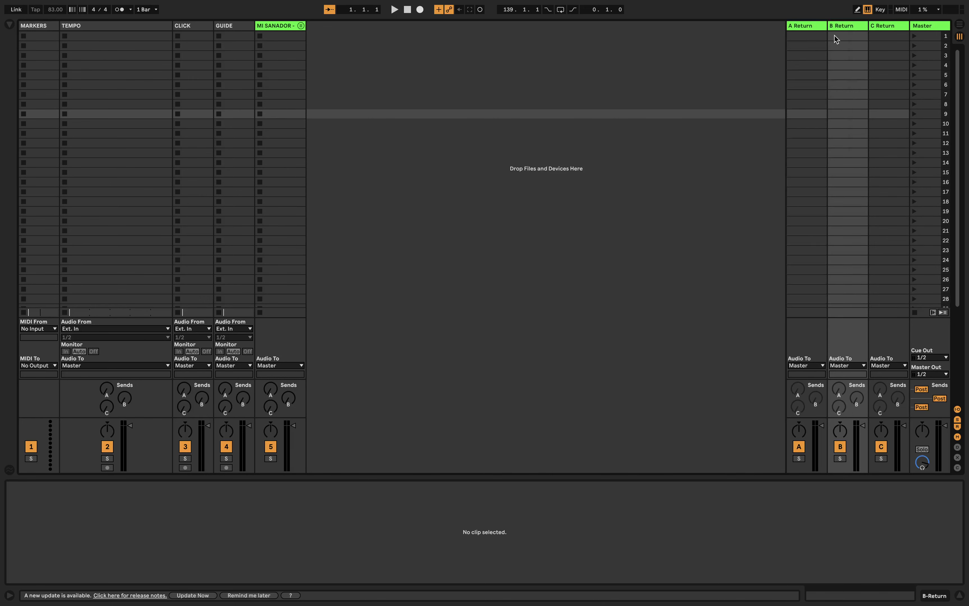
# Rename return tracks A, B and C as TRACKS, BASS and KEYS
pyautogui.click(811, 26)
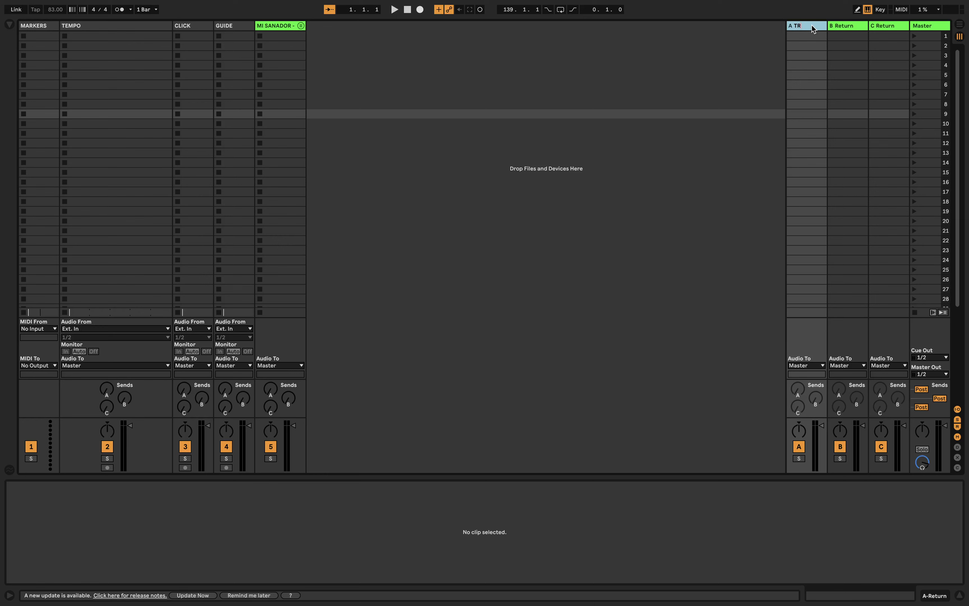
pyautogui.write('TRACKS')
pyautogui.press('Tab')
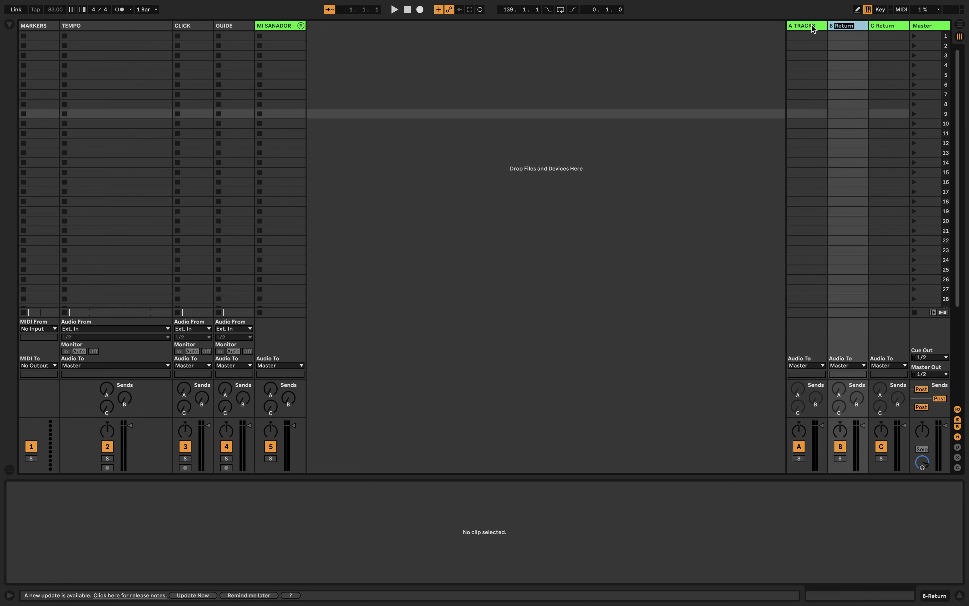
pyautogui.write('BASS')
pyautogui.press('Tab')
pyautogui.write('KEYS')
pyautogui.press('Return')
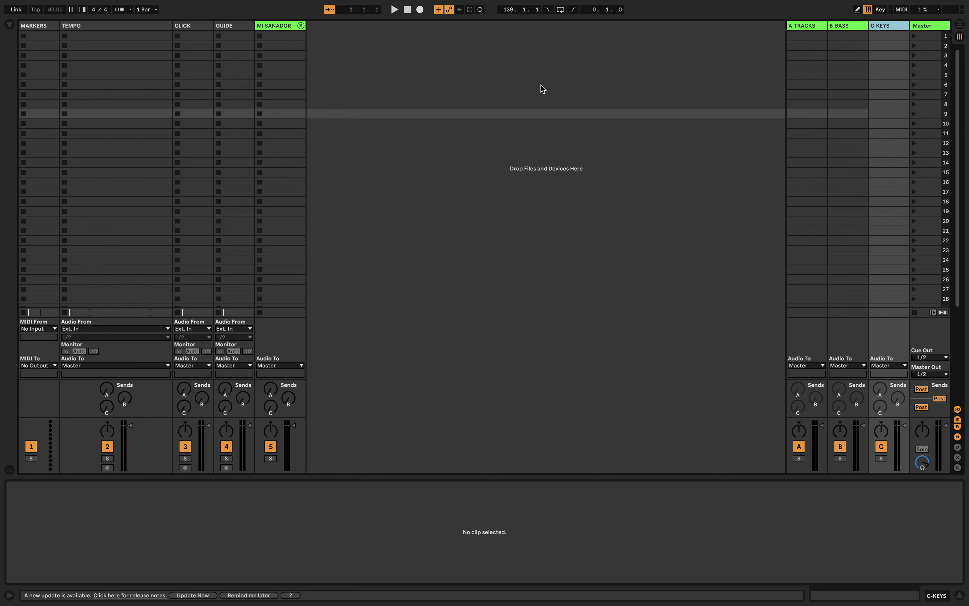
# Set the colour of the MI SANADOR - MSM group track to dark grey
pyautogui.rightClick(270, 26)
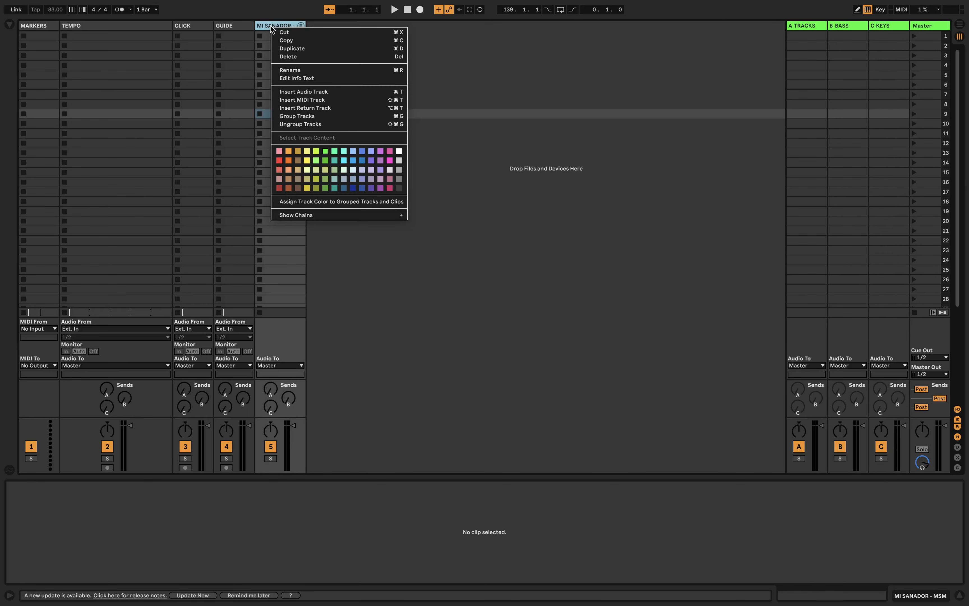
pyautogui.click(402, 188)
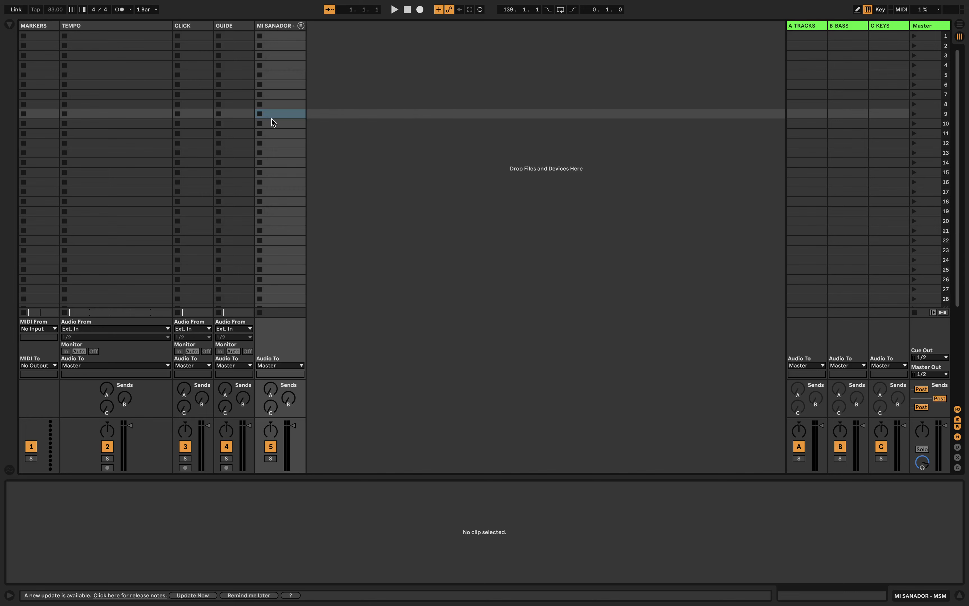
# Unfold the MI SANADOR - MSM group and set the audio output of all tracks from Drums (Live) to BGVS to Sends Only
pyautogui.click(301, 26)
pyautogui.scroll(-1, 474, 122)
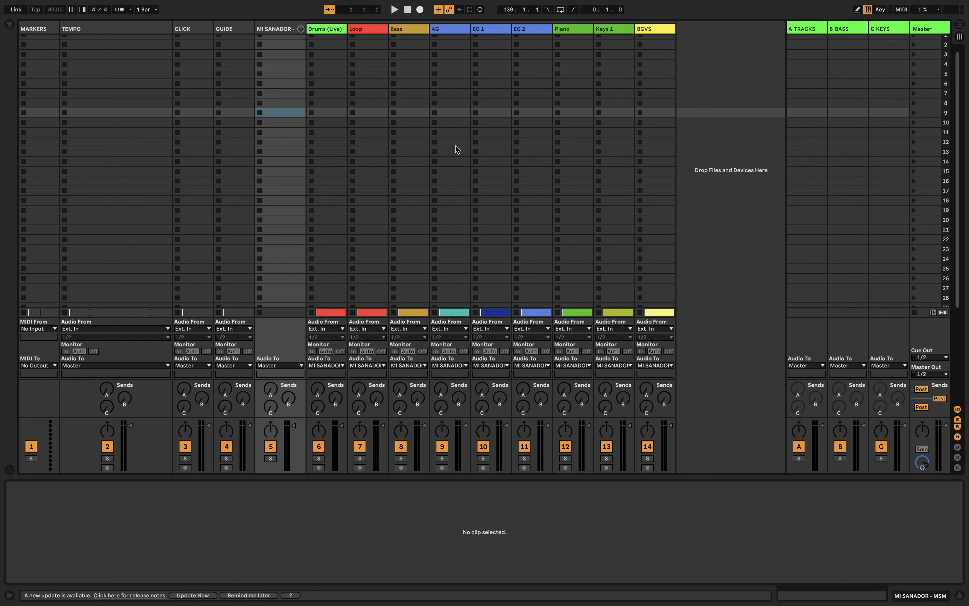
pyautogui.click(321, 29)
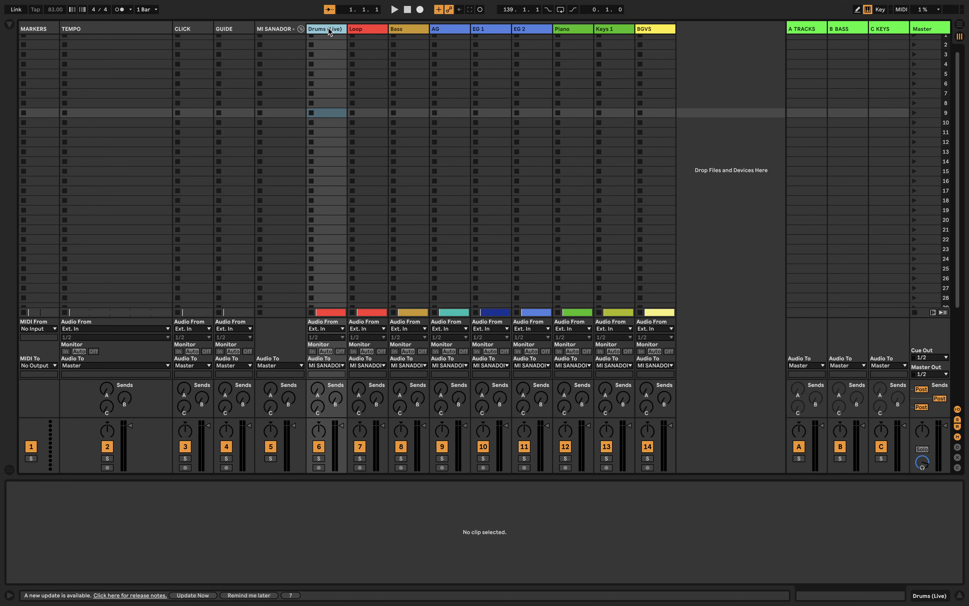
pyautogui.keyDown('shift'); pyautogui.click(655, 31); pyautogui.keyUp('shift')
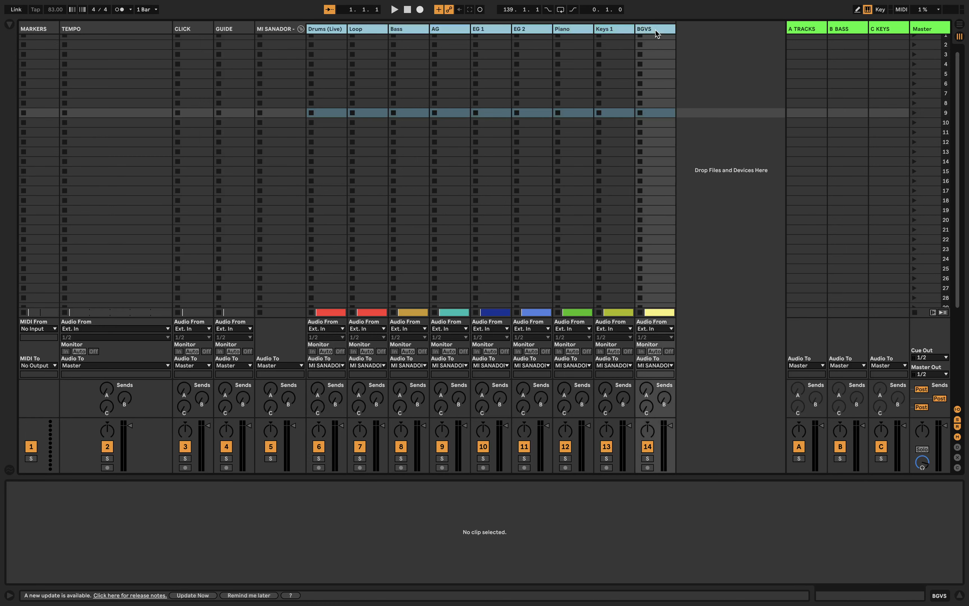
pyautogui.scroll(-1, 610, 77)
pyautogui.scroll(-1, 609, 76)
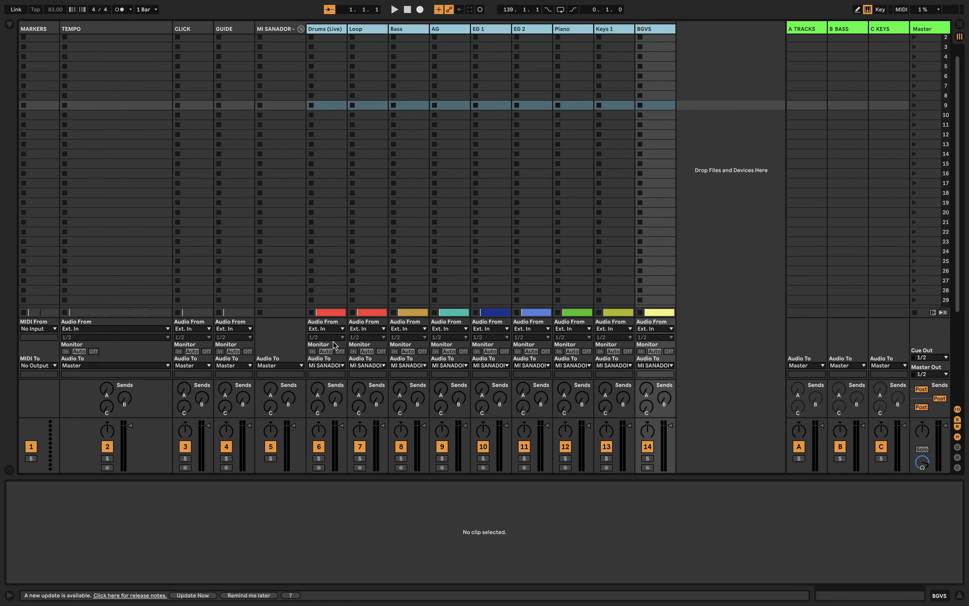
pyautogui.click(325, 366)
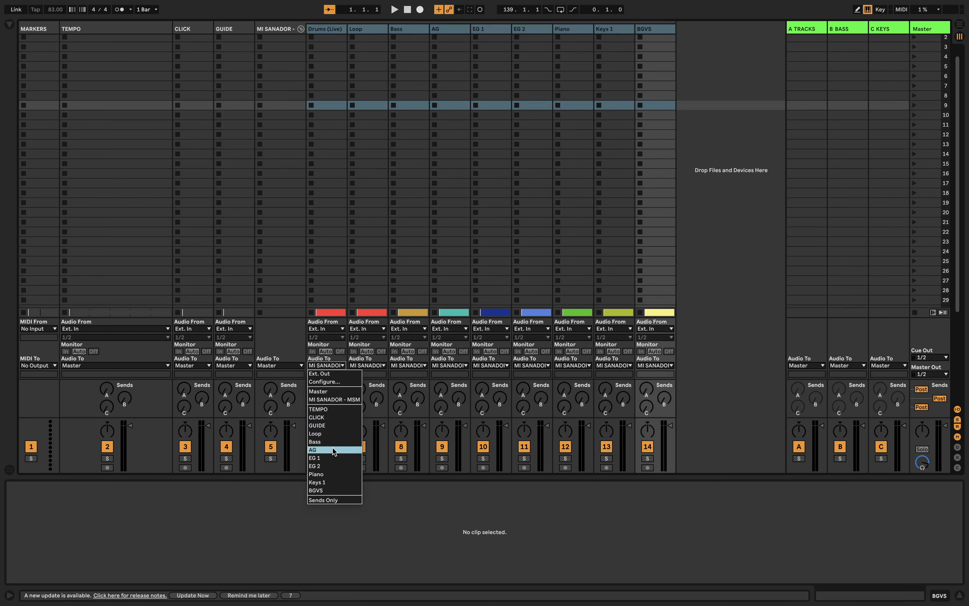
pyautogui.click(334, 501)
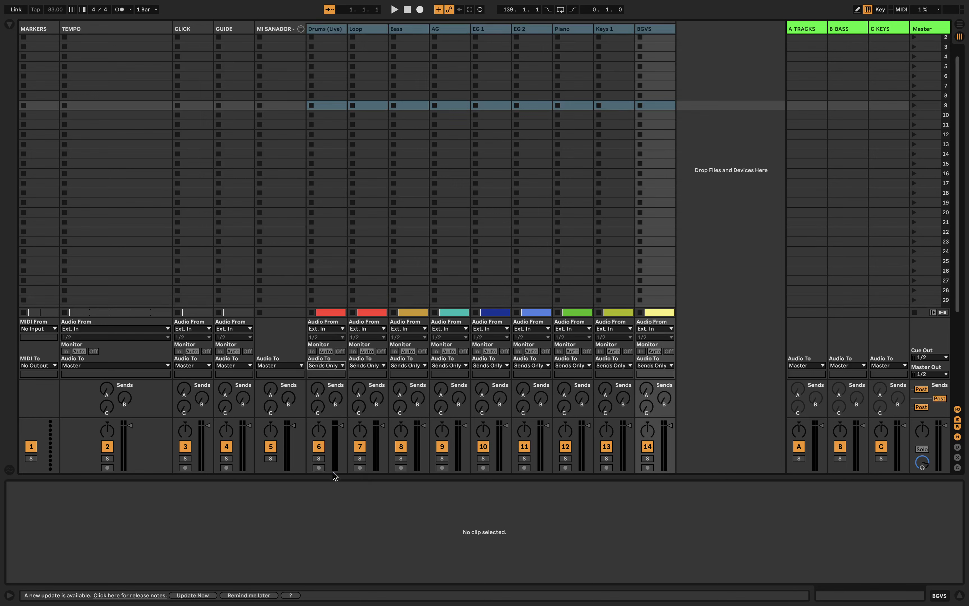
# Turn send B of the Bass track all the way up to feed the BASS return
pyautogui.click(338, 30)
pyautogui.click(360, 31)
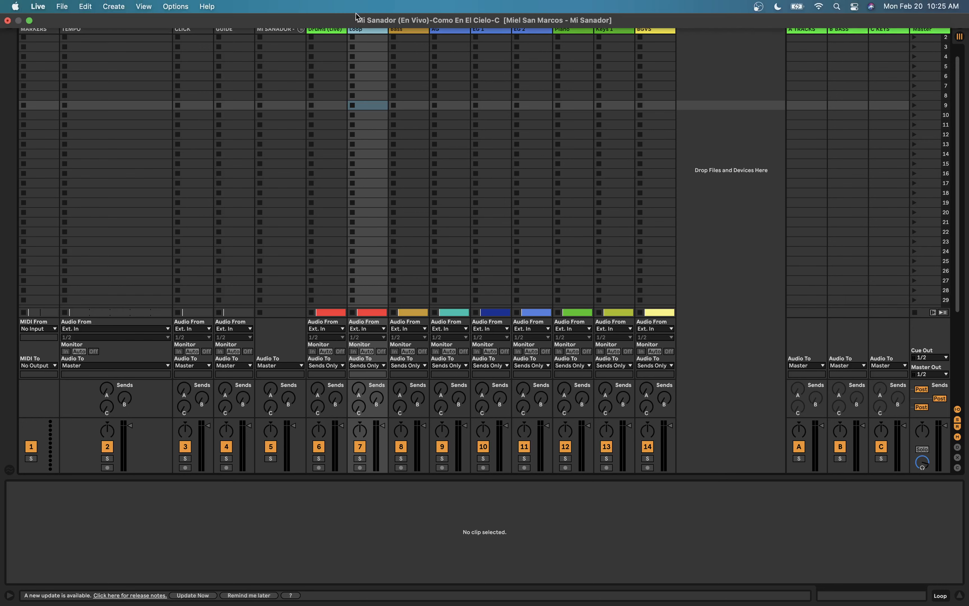
pyautogui.click(415, 27)
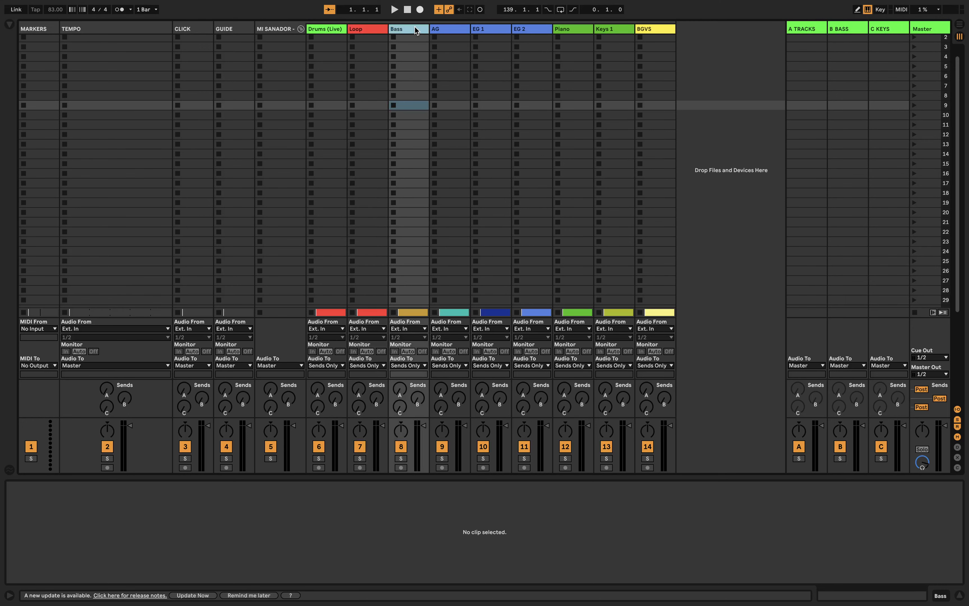
pyautogui.click(417, 398)
# Raise send A to 0.0 dB on tracks AG through BGVS and fully up on Drums (Live) and Loop
pyautogui.click(456, 32)
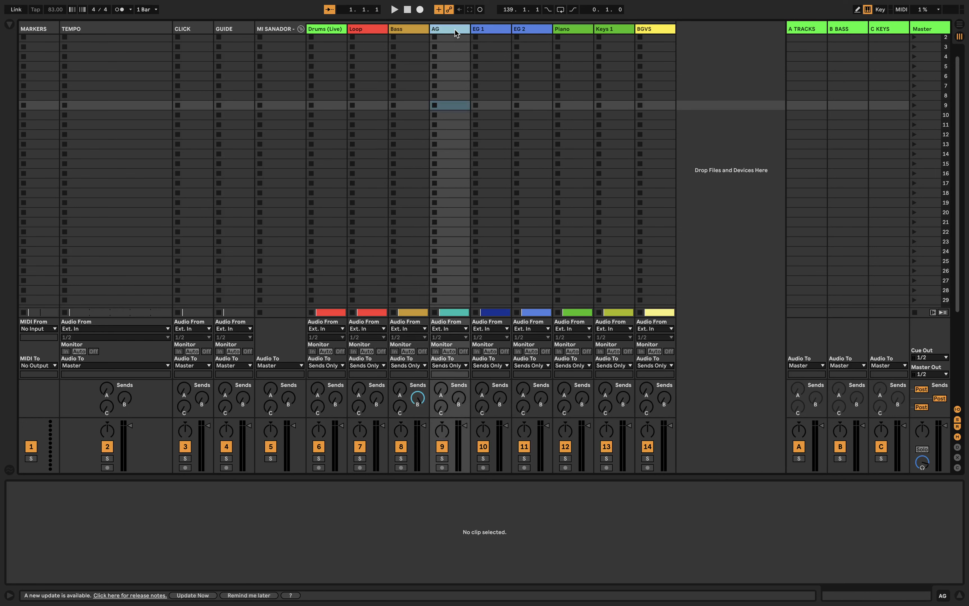
pyautogui.keyDown('shift'); pyautogui.click(649, 28); pyautogui.keyUp('shift')
pyautogui.click(440, 388)
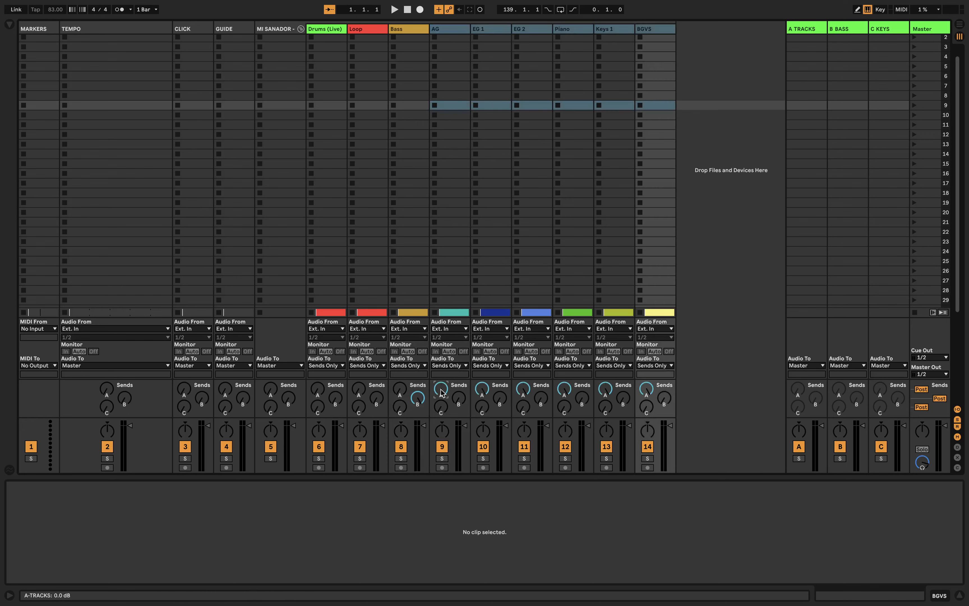
pyautogui.click(331, 31)
pyautogui.keyDown('shift'); pyautogui.click(353, 28); pyautogui.keyUp('shift')
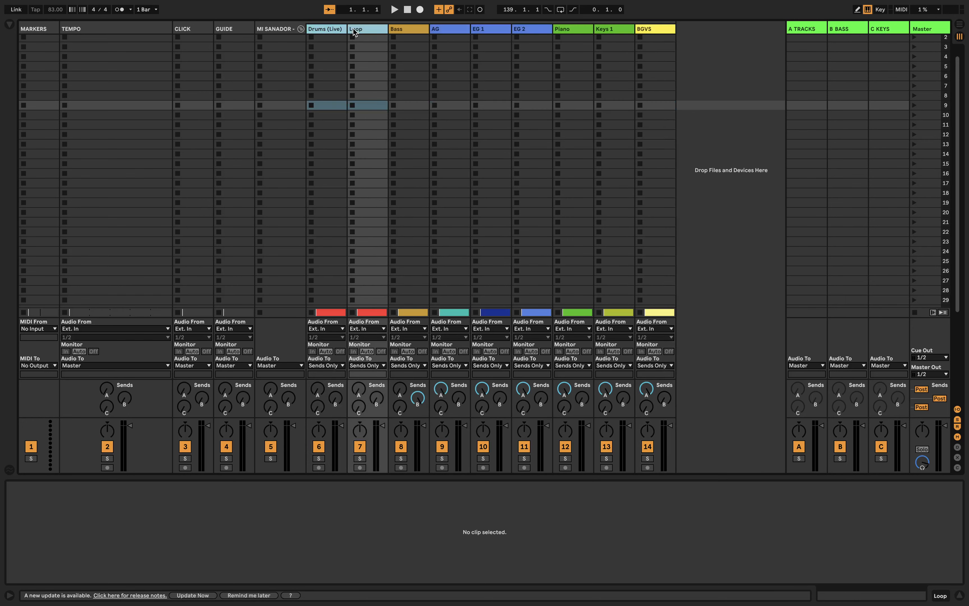
pyautogui.moveTo(318, 388); pyautogui.dragTo(318, 374)
pyautogui.click(419, 28)
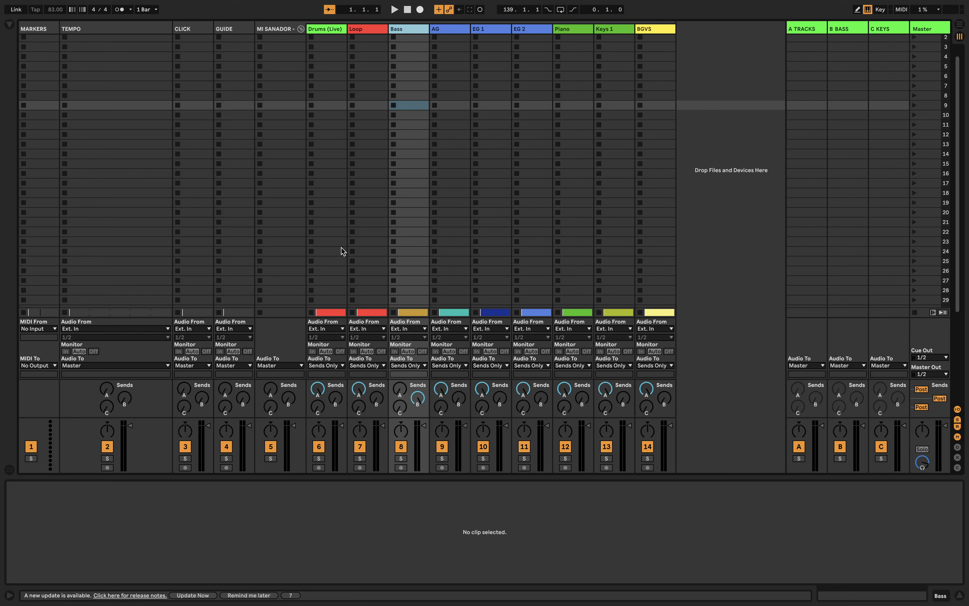
# Deactivate the Drums (Live), Bass, EG 1, EG 2, Piano and BGVS tracks
pyautogui.click(330, 33)
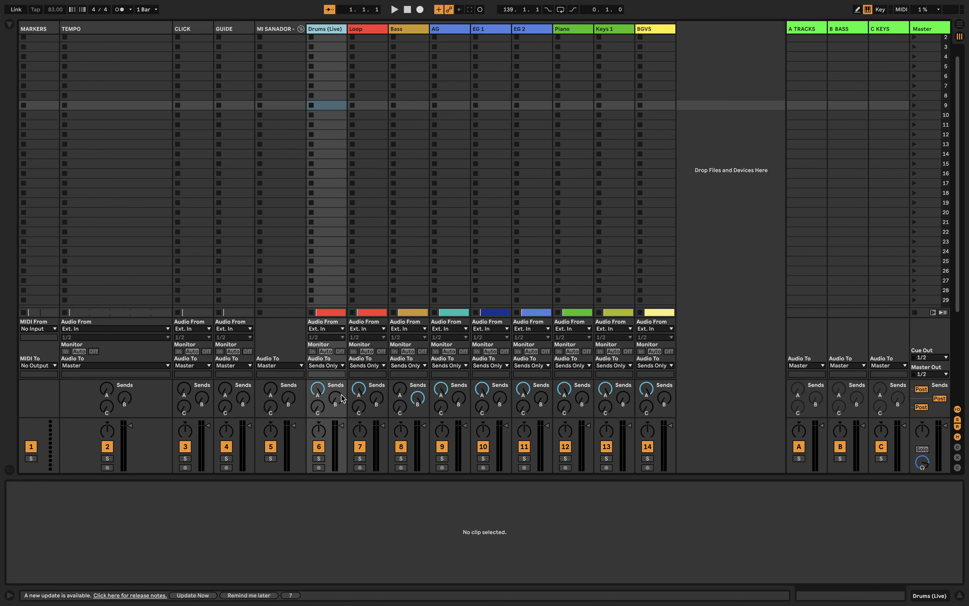
pyautogui.click(319, 446)
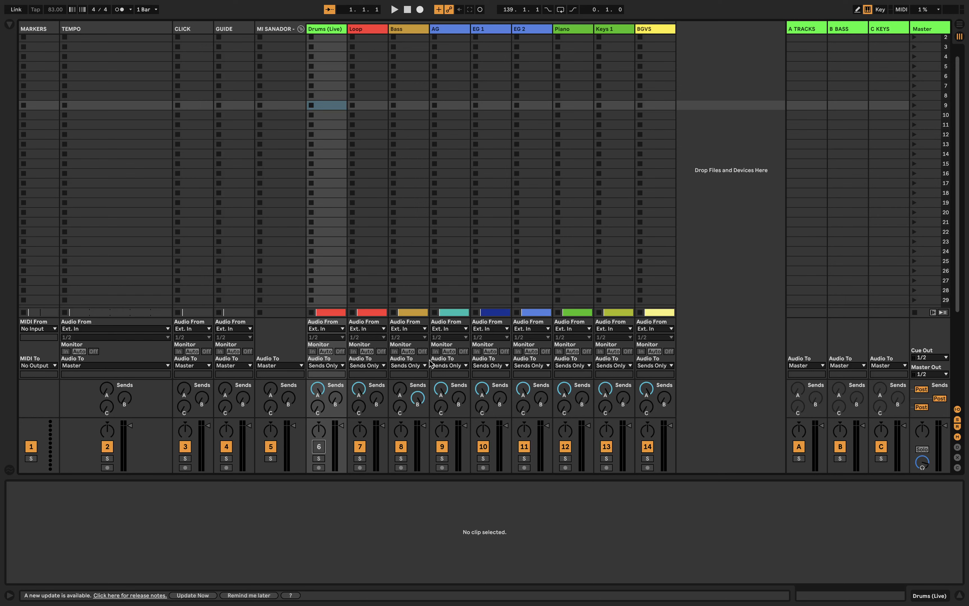
pyautogui.click(401, 446)
pyautogui.click(484, 447)
pyautogui.click(525, 446)
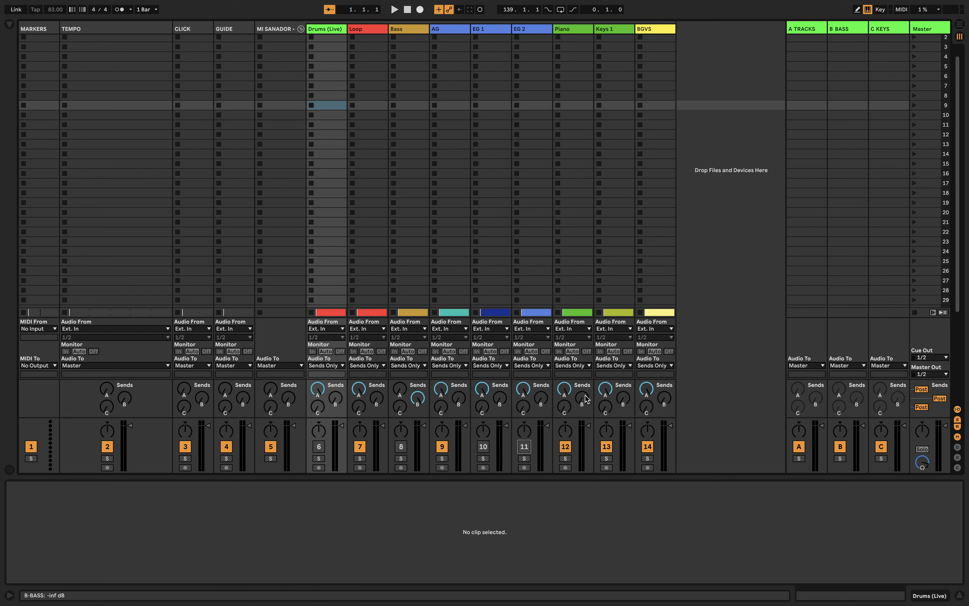
pyautogui.click(566, 446)
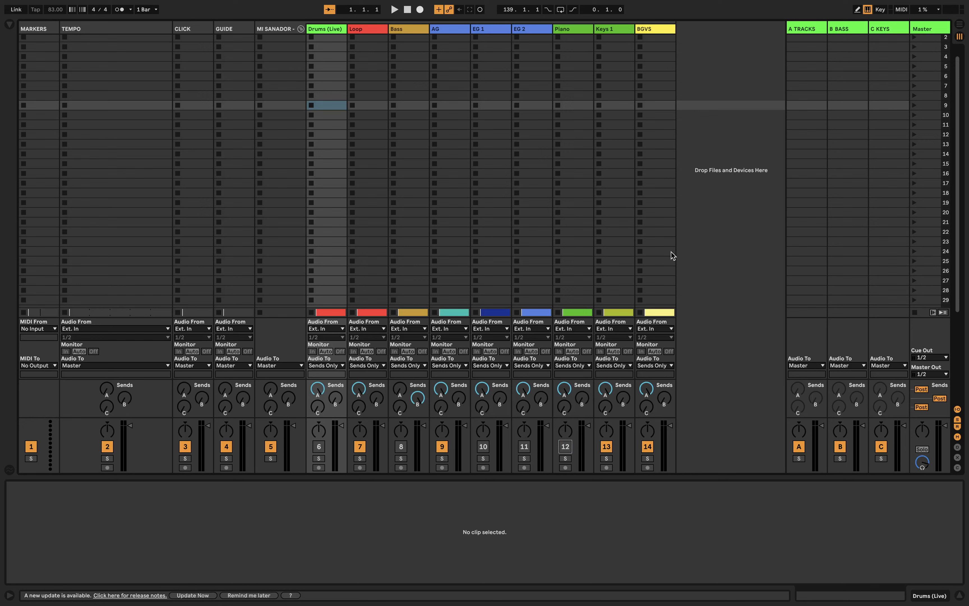
pyautogui.click(649, 445)
# Select the TEMPO - 83BPM clip in Arrangement View, and fold the MI SANADOR - MSM group in Session View
pyautogui.press('Tab')
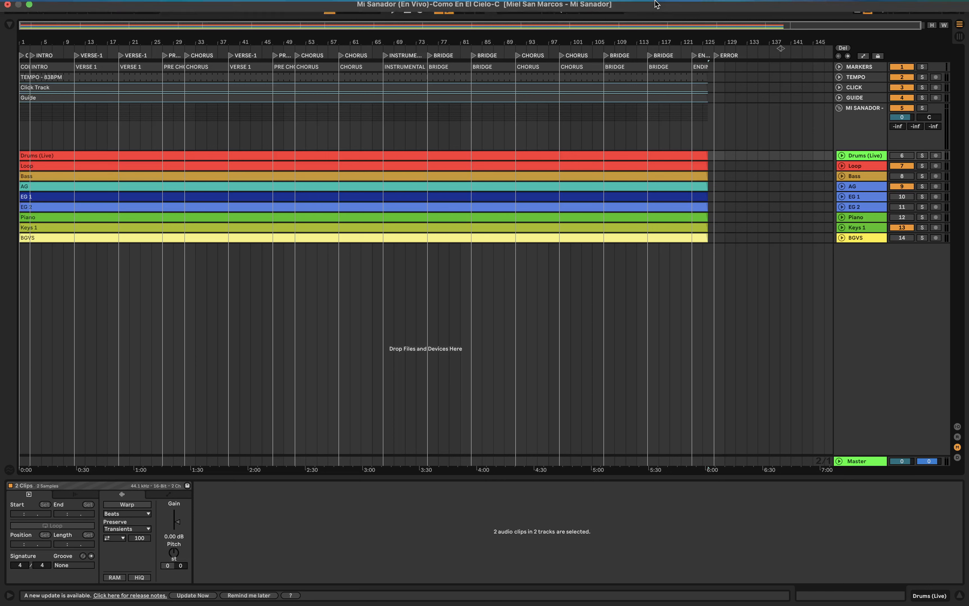
pyautogui.click(141, 77)
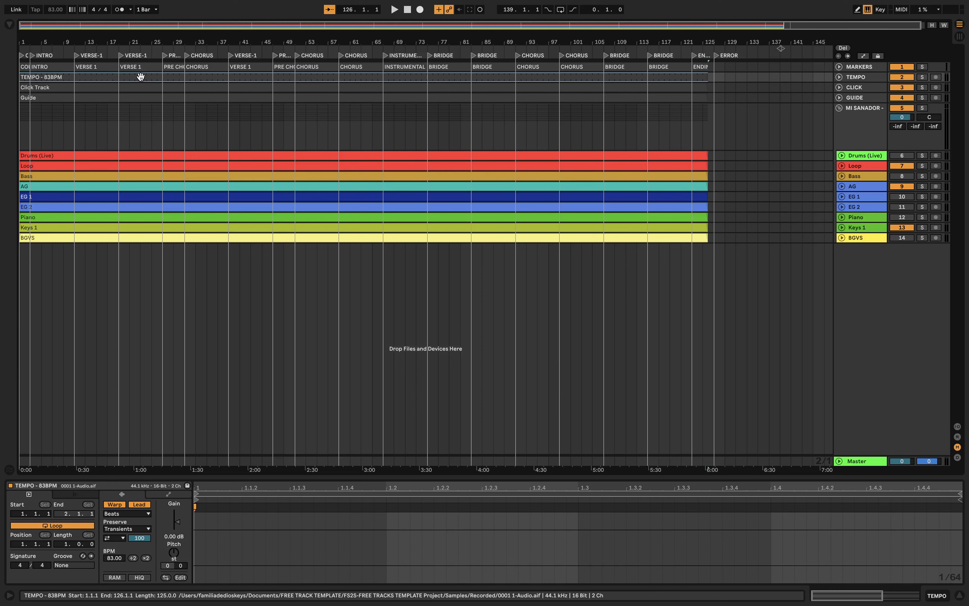
pyautogui.press('Tab')
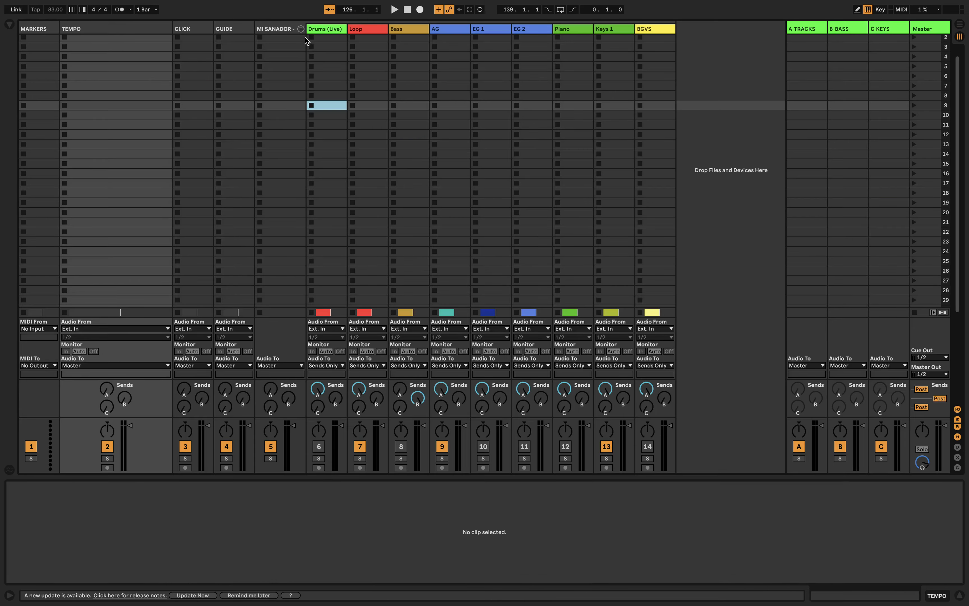
pyautogui.click(301, 31)
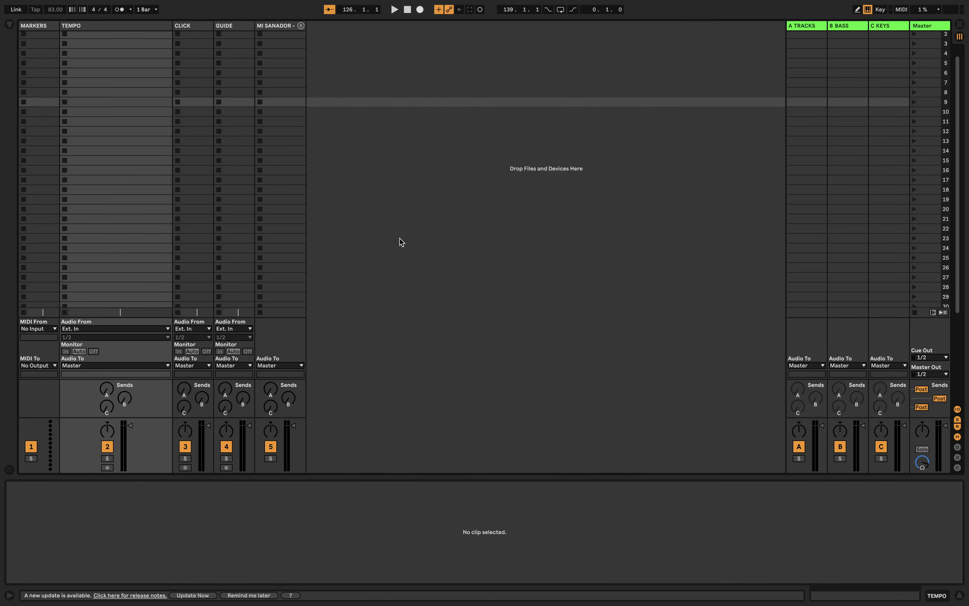
pyautogui.scroll(1, 401, 242)
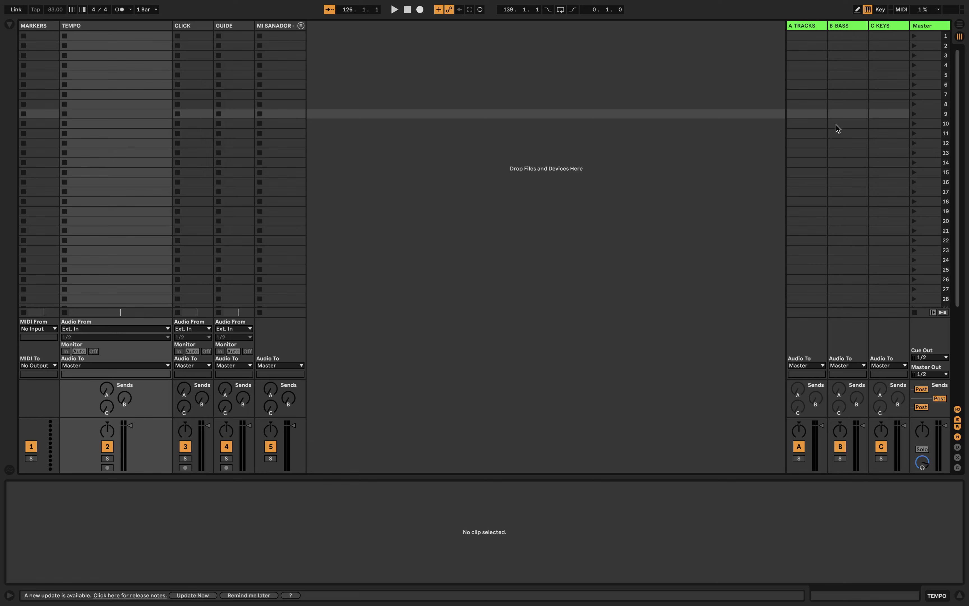
# Set the audio output of return tracks A TRACKS, B BASS and C KEYS to Ext. Out
pyautogui.click(817, 28)
pyautogui.click(844, 27)
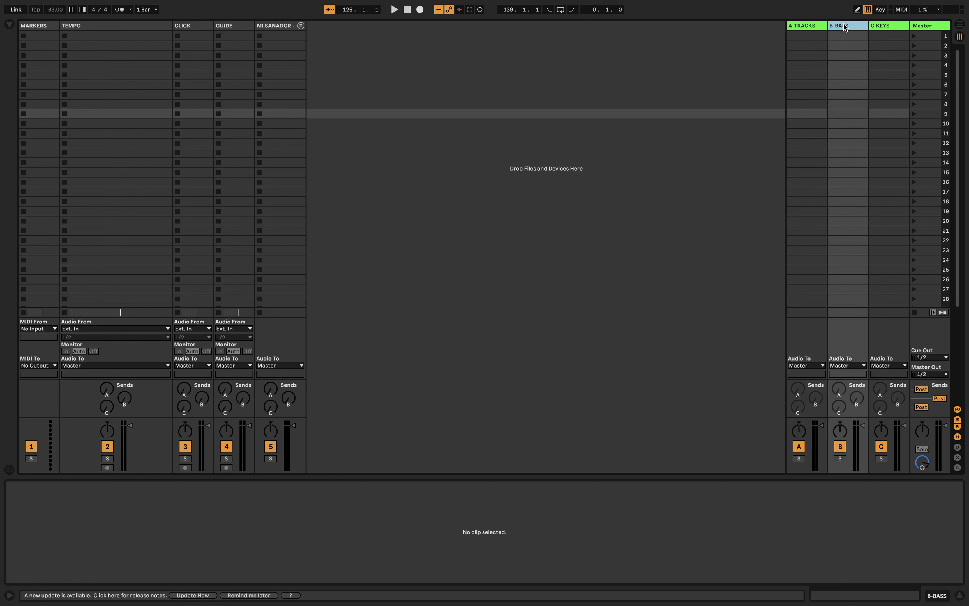
pyautogui.click(877, 31)
pyautogui.click(814, 364)
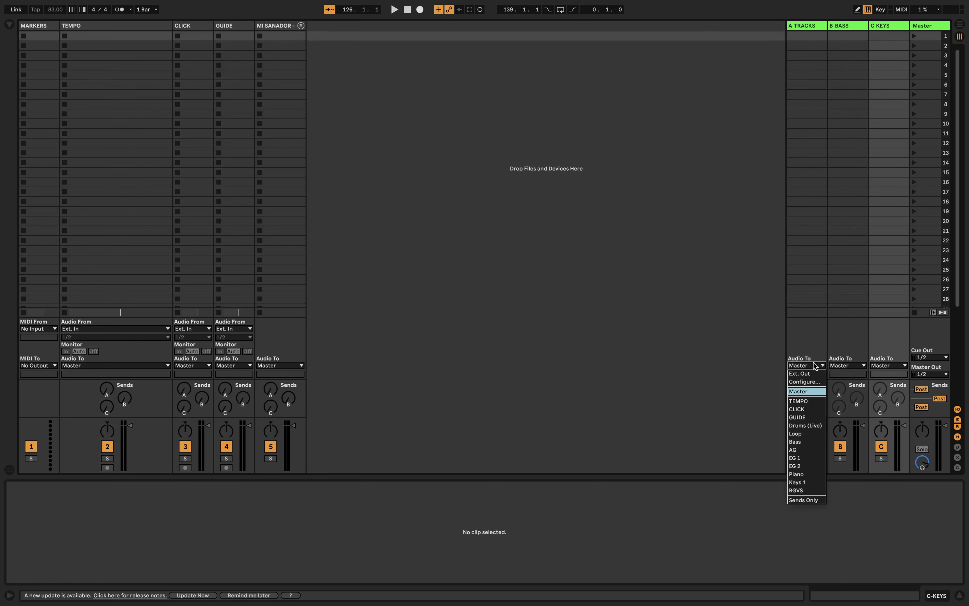
pyautogui.click(804, 374)
pyautogui.click(841, 365)
pyautogui.click(843, 375)
pyautogui.click(889, 365)
pyautogui.click(885, 375)
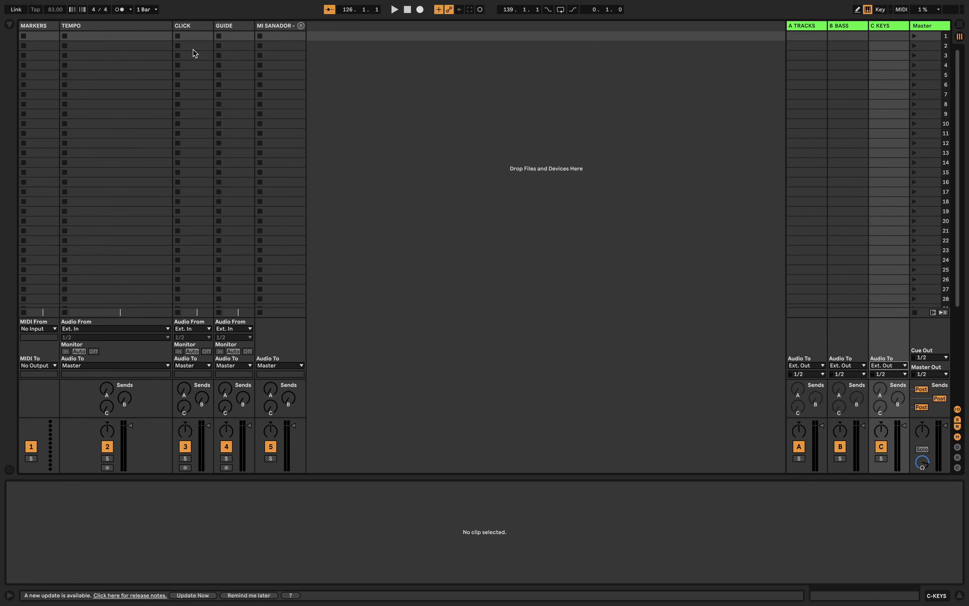
# Route the GUIDE and CLICK tracks to Ext. Out and deactivate the CLICK track
pyautogui.click(230, 366)
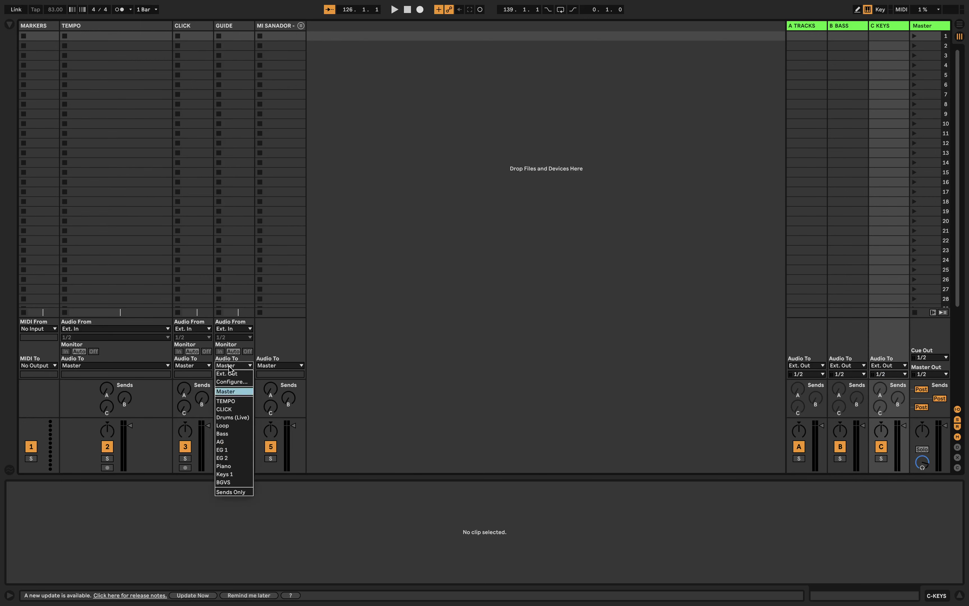
pyautogui.click(230, 373)
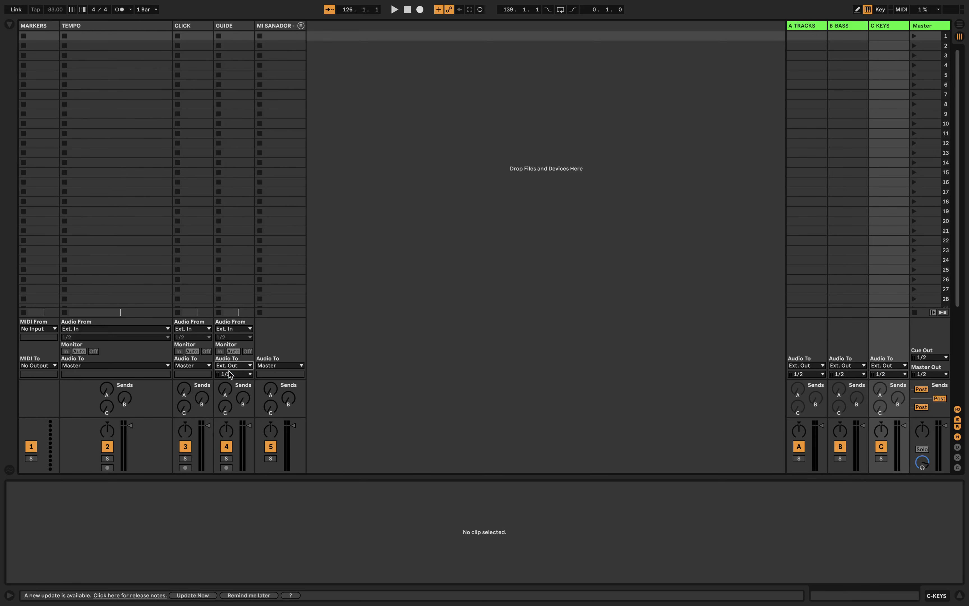
pyautogui.click(196, 366)
pyautogui.click(198, 373)
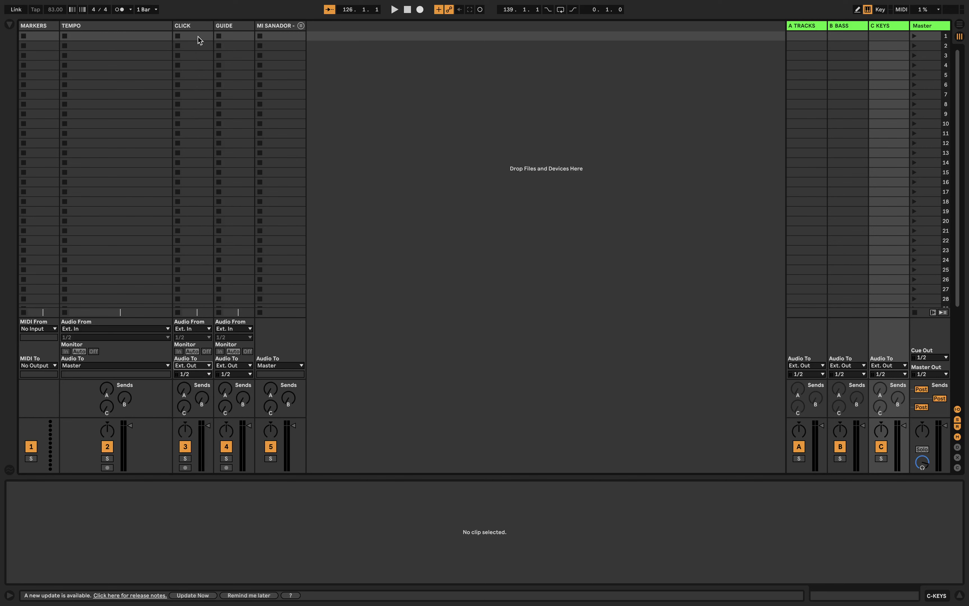
pyautogui.click(187, 446)
# Examine the output channel choices of return track A TRACKS and select return track B BASS
pyautogui.click(800, 375)
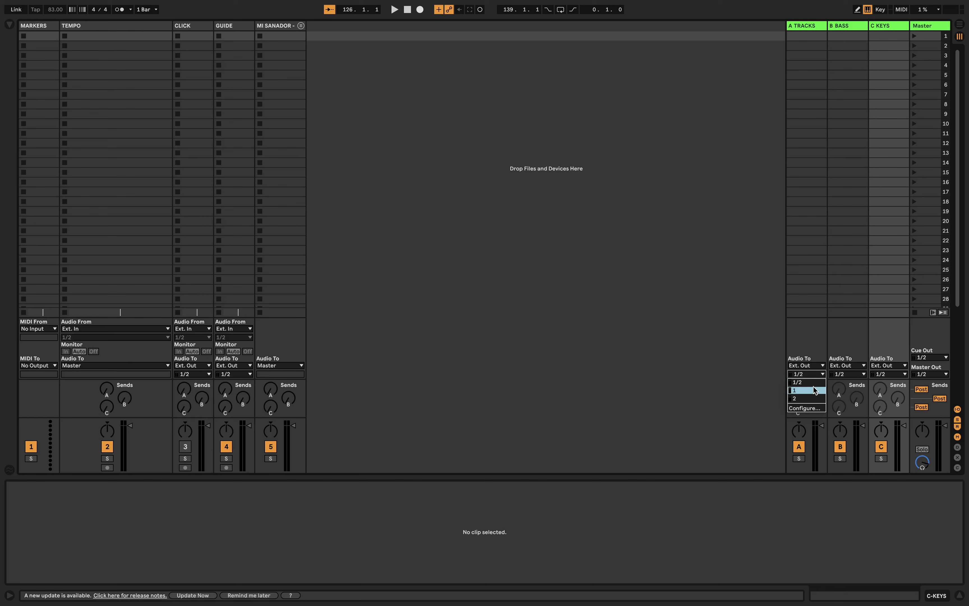
pyautogui.click(765, 282)
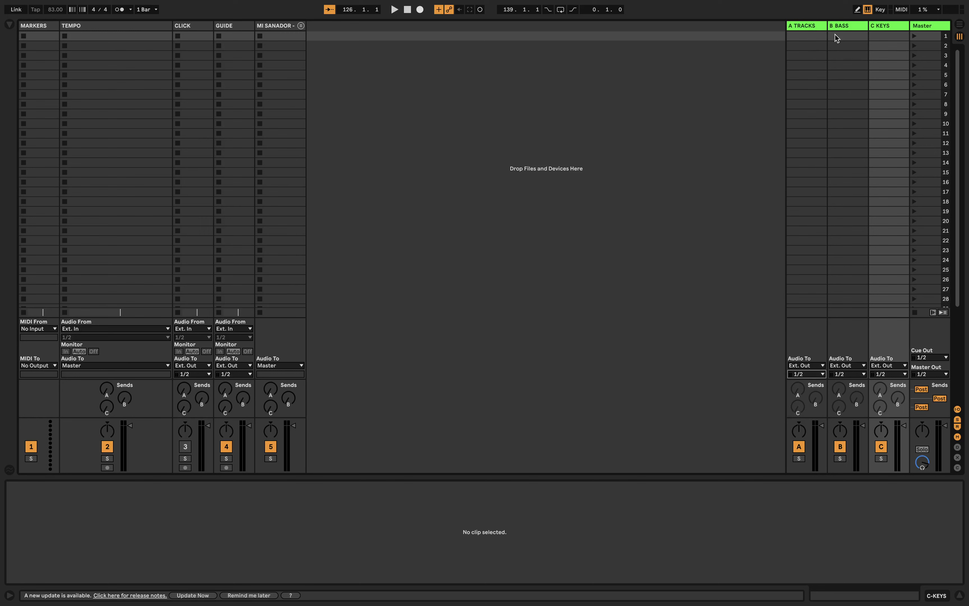
pyautogui.click(838, 27)
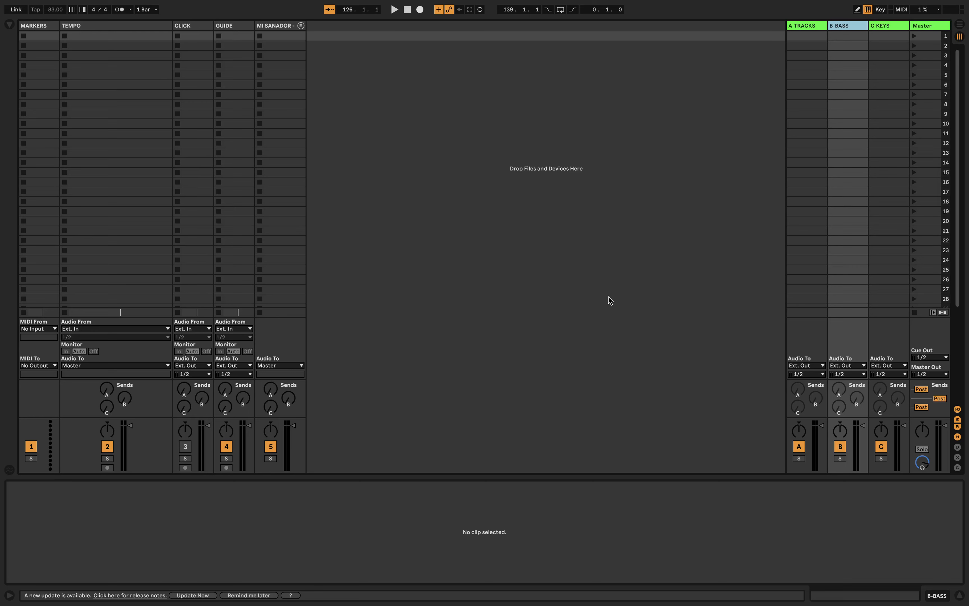
# Return to Arrangement View and start saving the Live Set as a new file with Desktop as the destination folder
pyautogui.press('Tab')
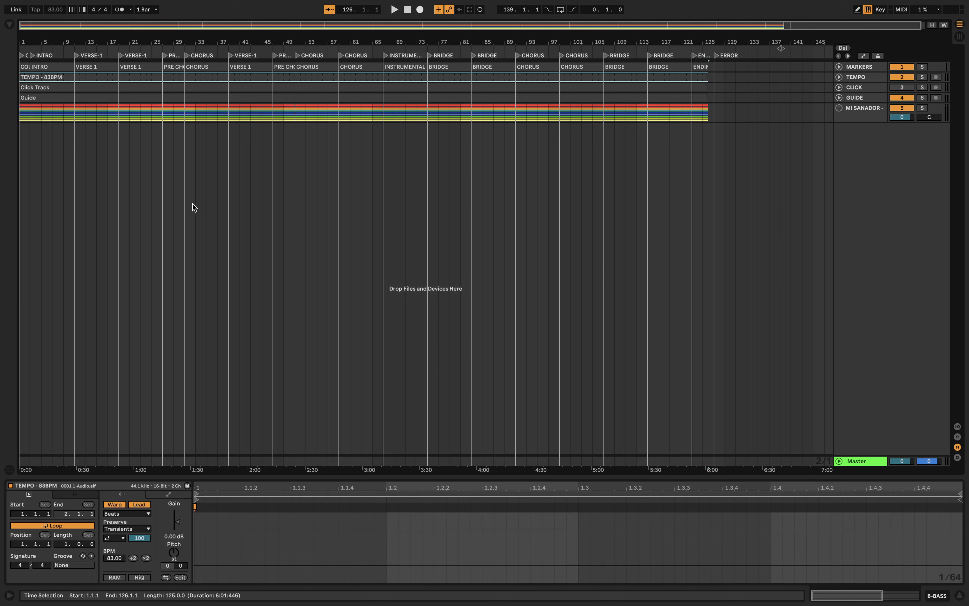
pyautogui.moveTo(105, 1)
pyautogui.click(64, 7)
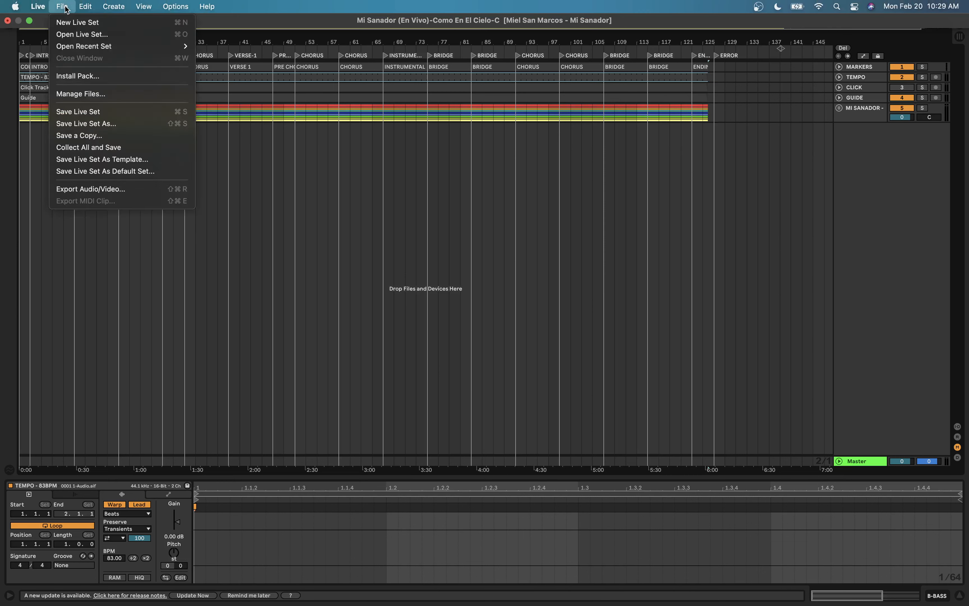
pyautogui.click(122, 121)
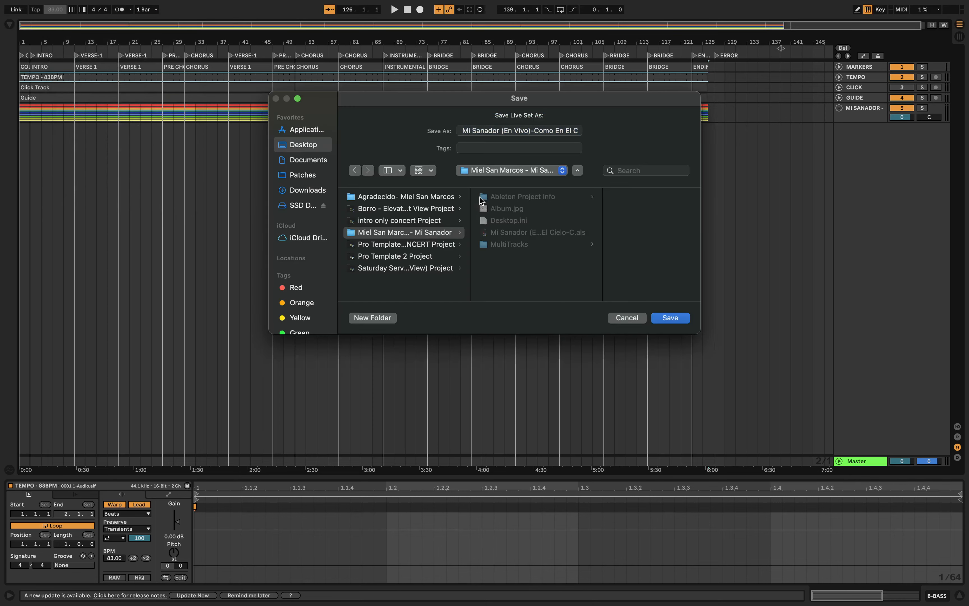
pyautogui.click(524, 171)
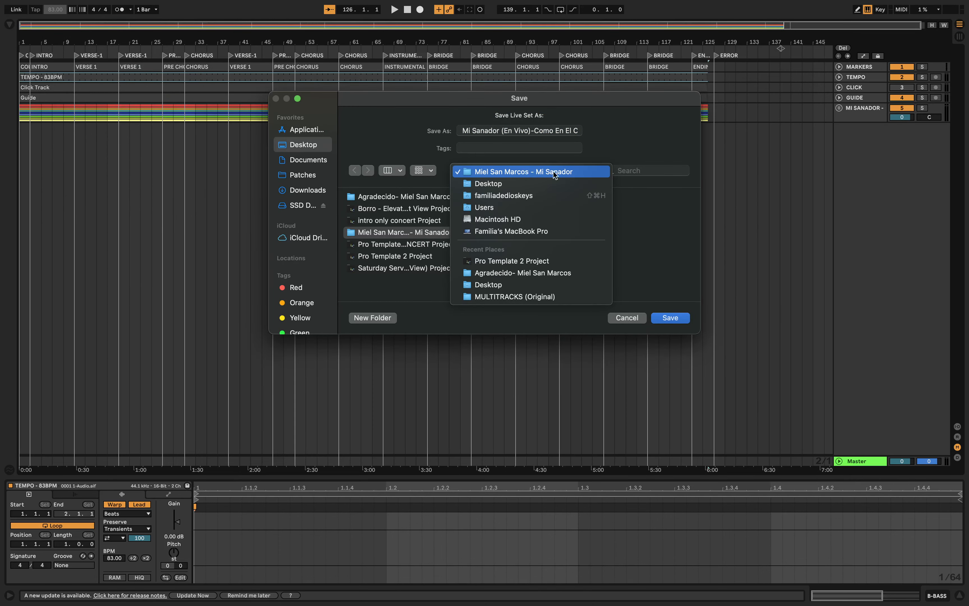
pyautogui.click(524, 171)
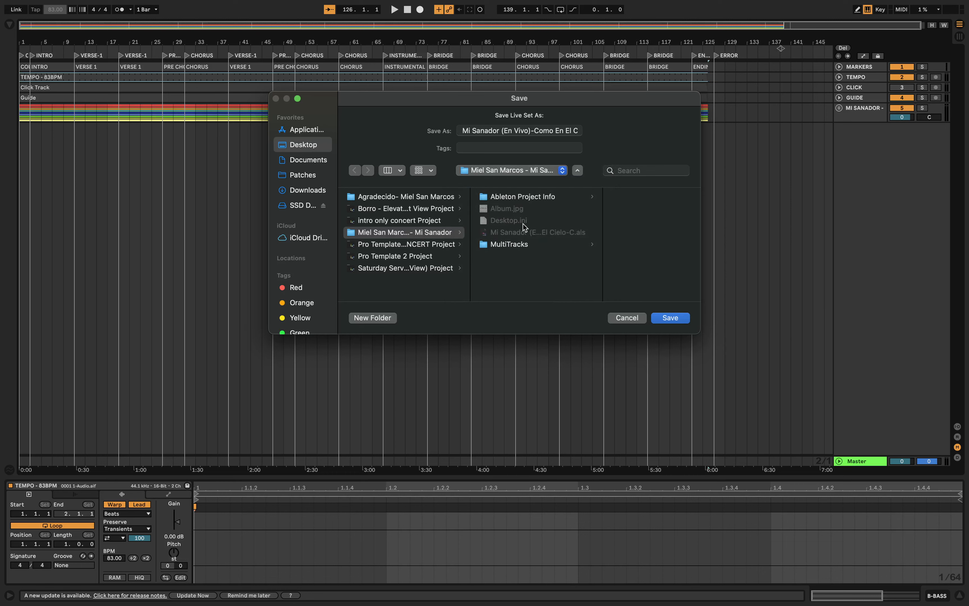
pyautogui.click(499, 171)
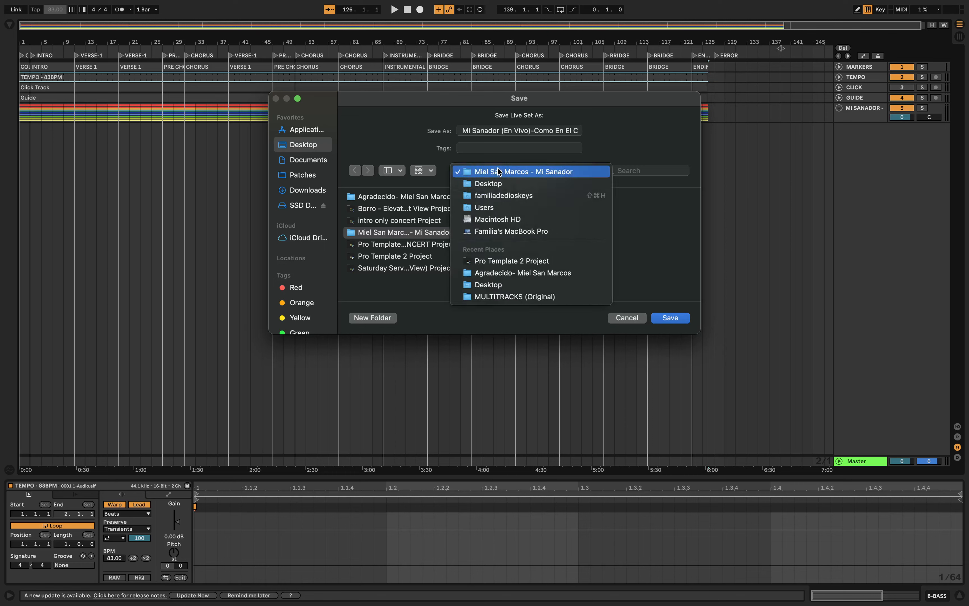
pyautogui.click(499, 183)
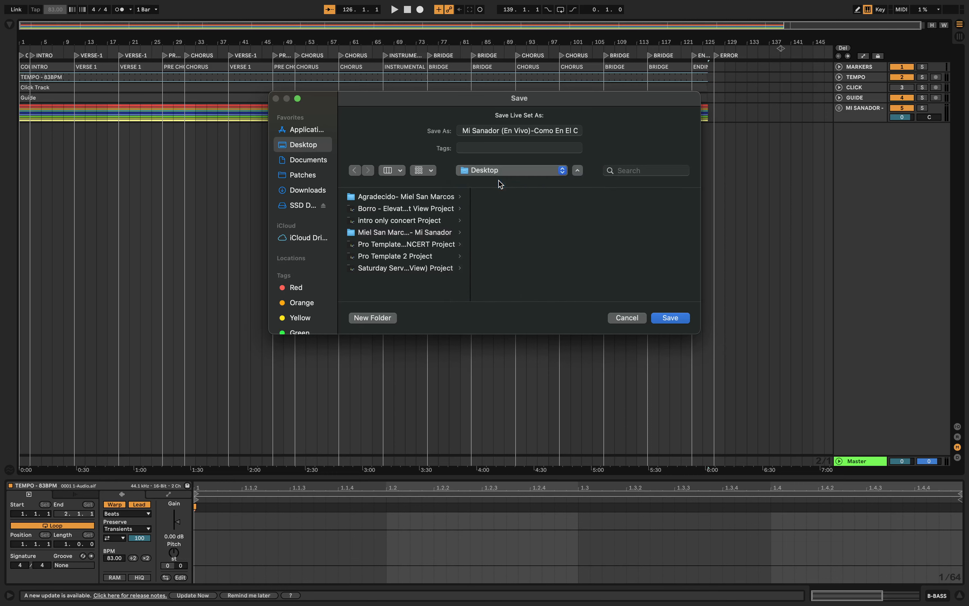
# Append "(Arrangement View)" to the set's file name, giving "Mi Sanador (En Vivo)-Como En El Cielo-C (Arrangement View)", and save it
pyautogui.click(488, 130)
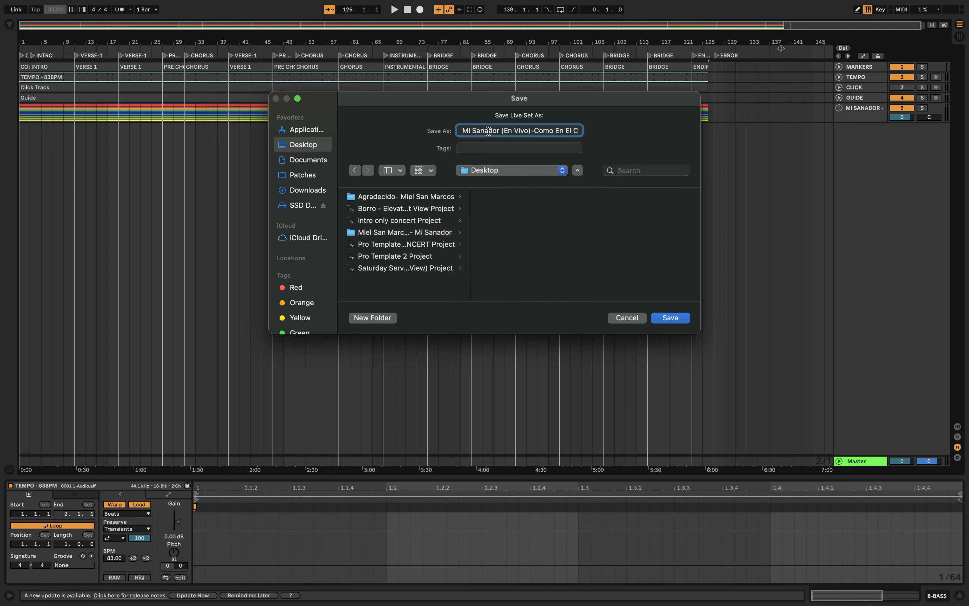
pyautogui.press('Left')
pyautogui.press('Left')
pyautogui.press('Right')
pyautogui.press('Right')
pyautogui.press('Right')
pyautogui.press('Right')
pyautogui.press('Right')
pyautogui.press('Right')
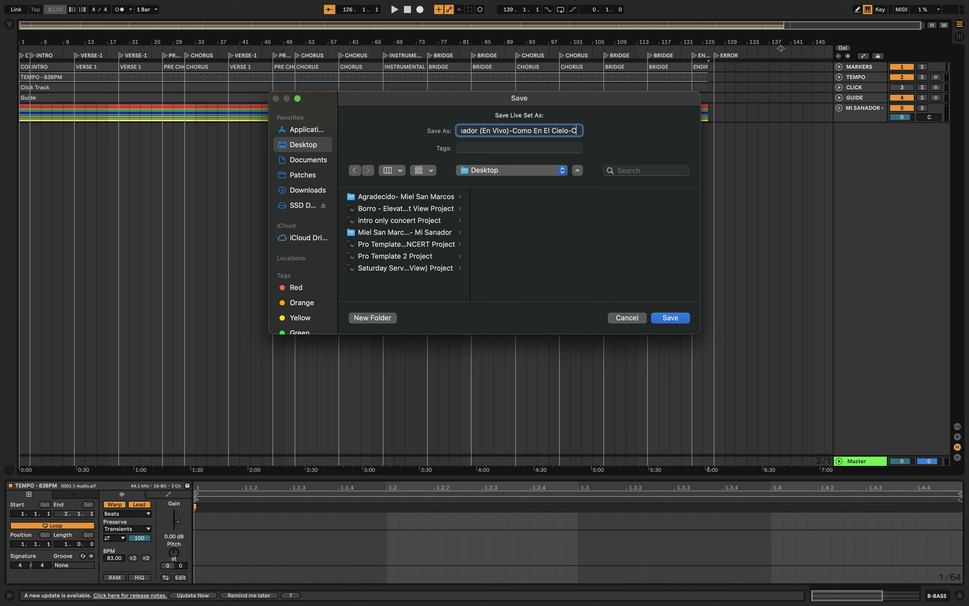
pyautogui.press('Right')
pyautogui.write('(Arrangement View)')
pyautogui.press('Return')
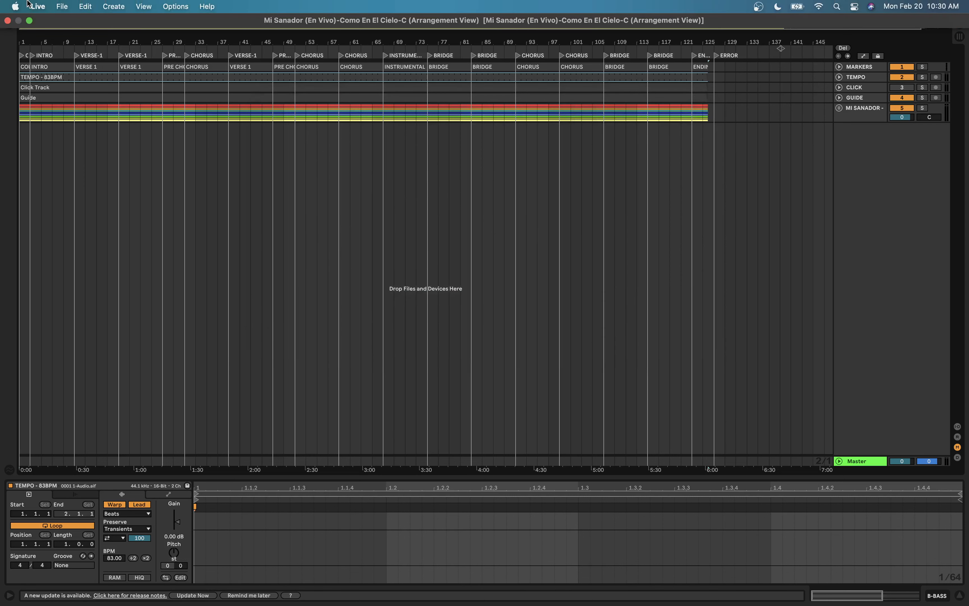
# Collect all and save the set, copying files from elsewhere, other Projects and the User Library but not Factory Packs
pyautogui.click(38, 6)
pyautogui.moveTo(62, 6)
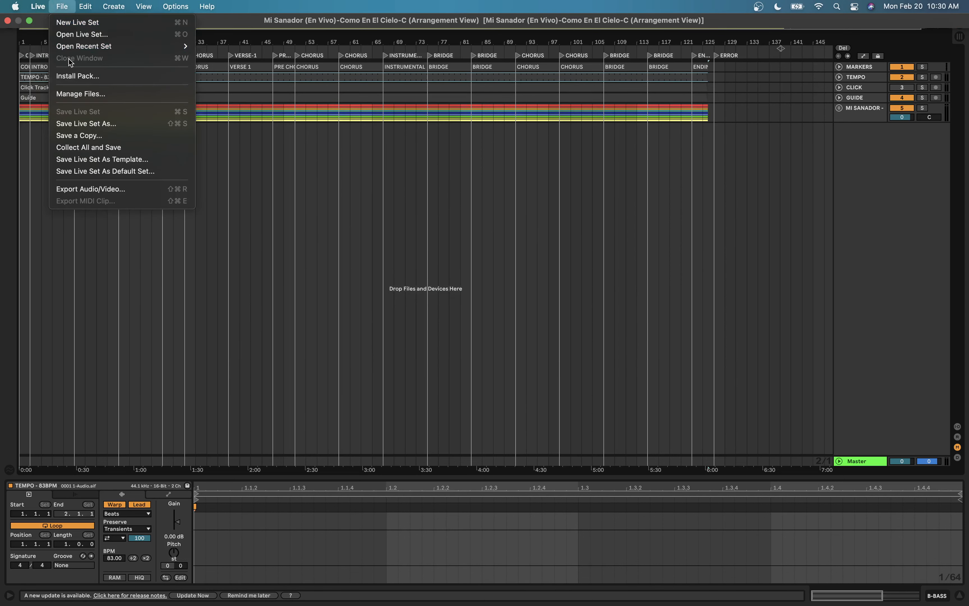
pyautogui.click(111, 149)
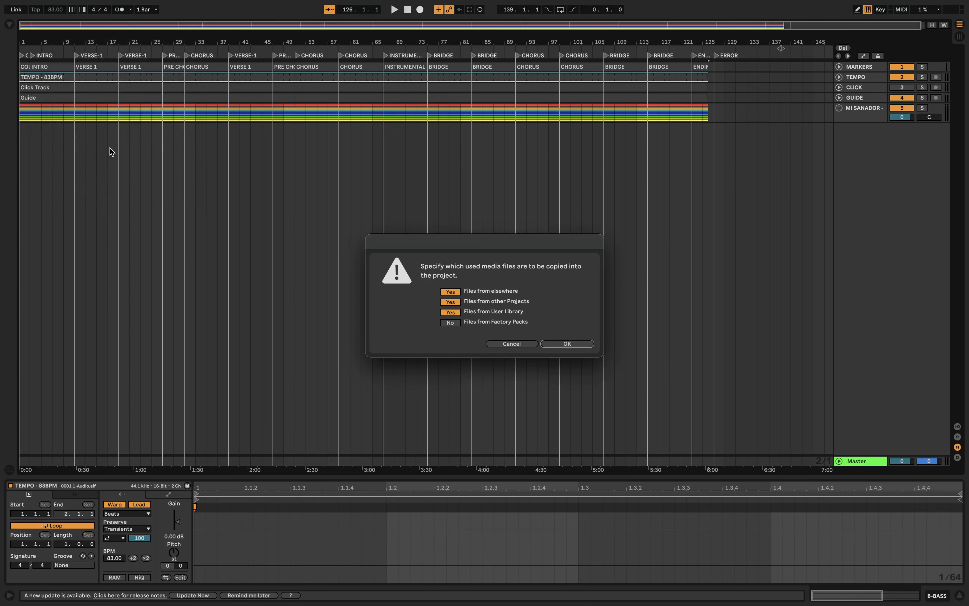
pyautogui.press('Return')
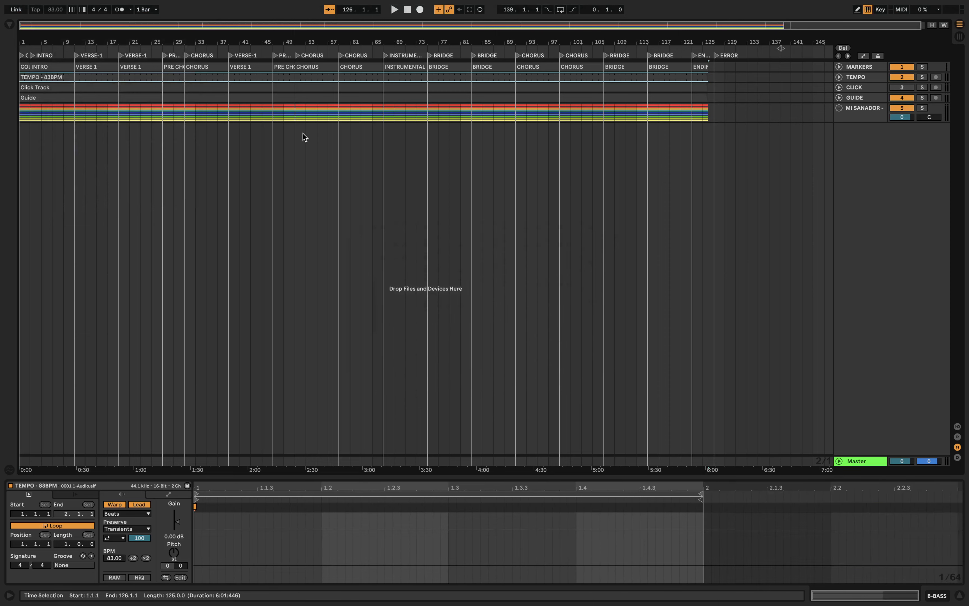